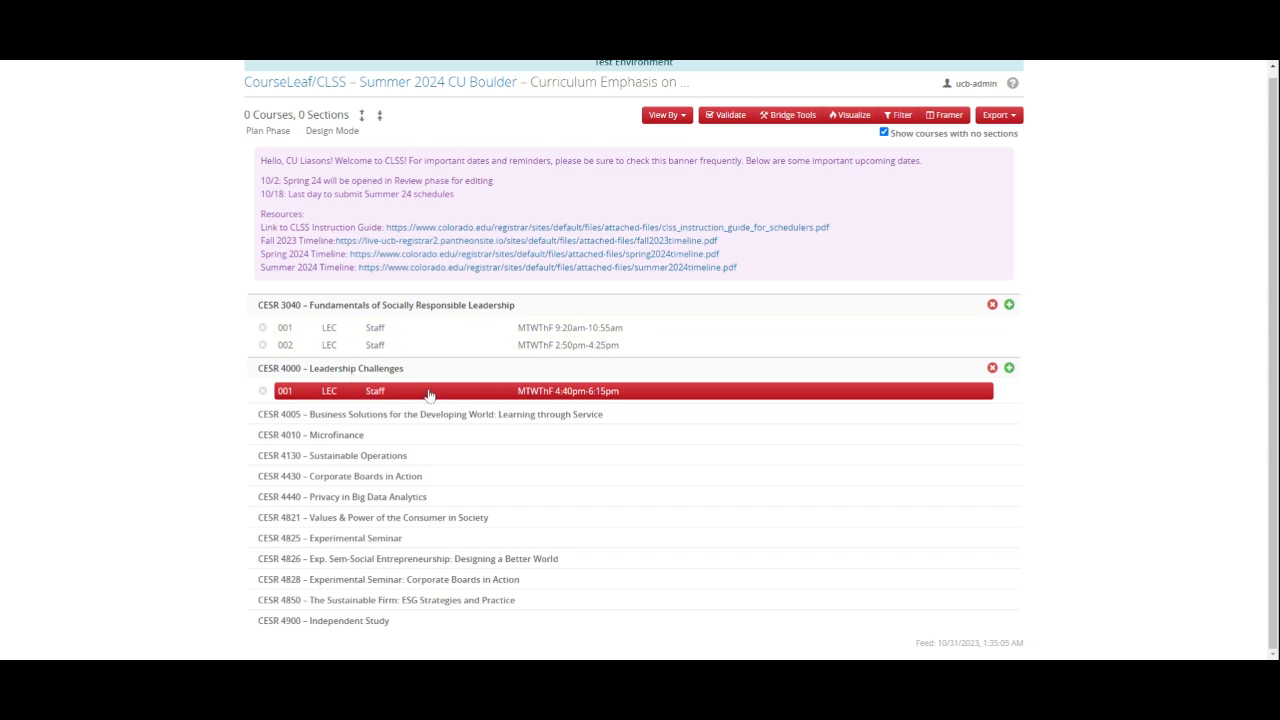
Add the Combined Section Sponsor attribute to section CESR 3040-001 and save the section.
left_click(345, 329)
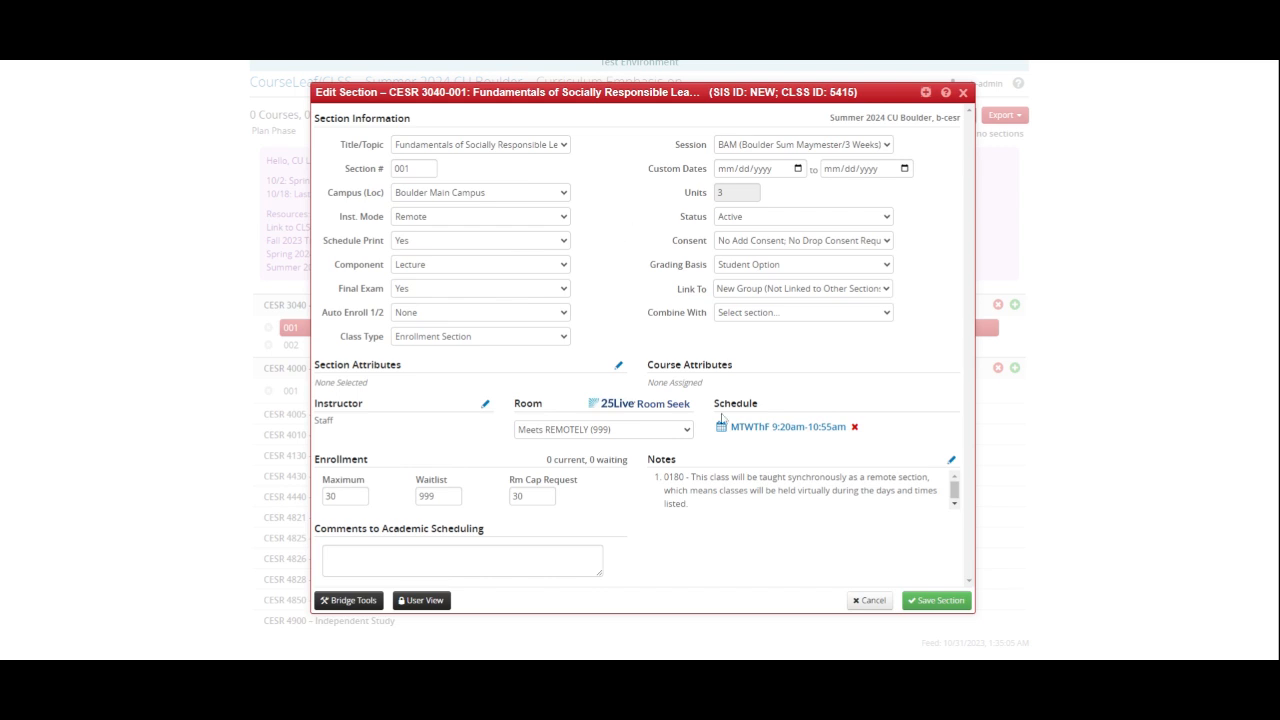
left_click(618, 367)
left_click(850, 352)
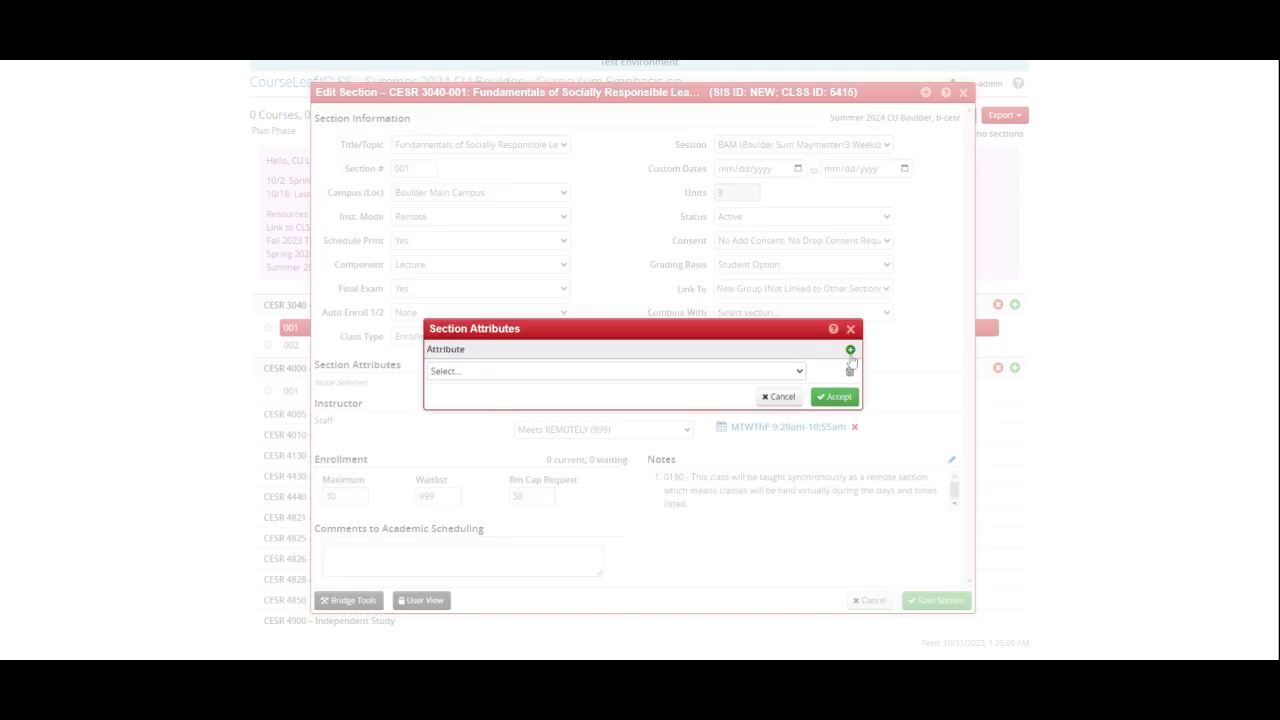
left_click(762, 375)
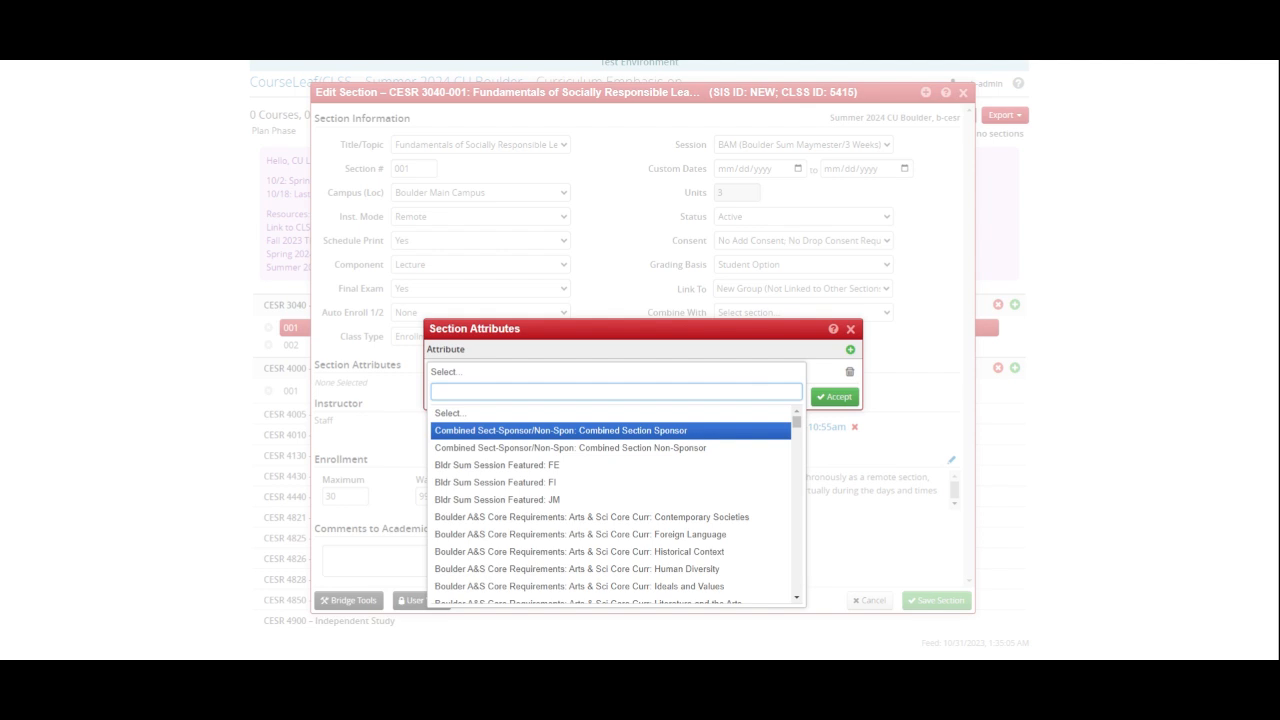
left_click(678, 430)
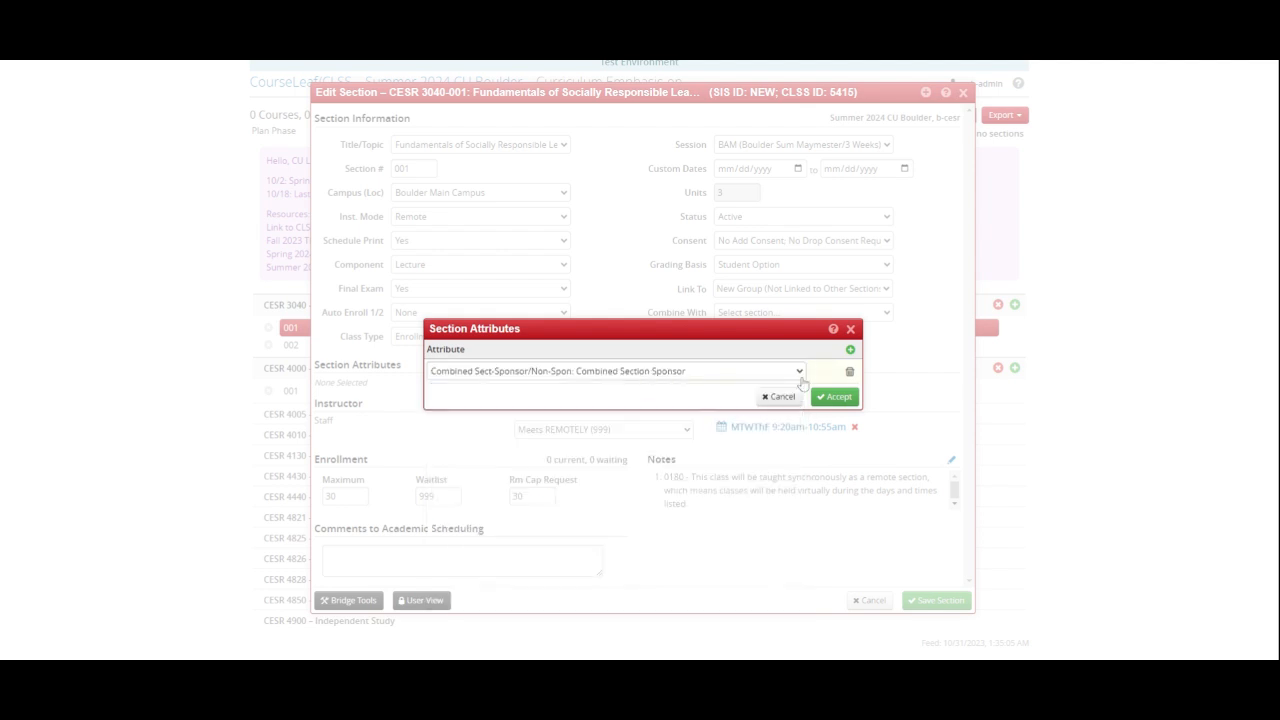
left_click(845, 400)
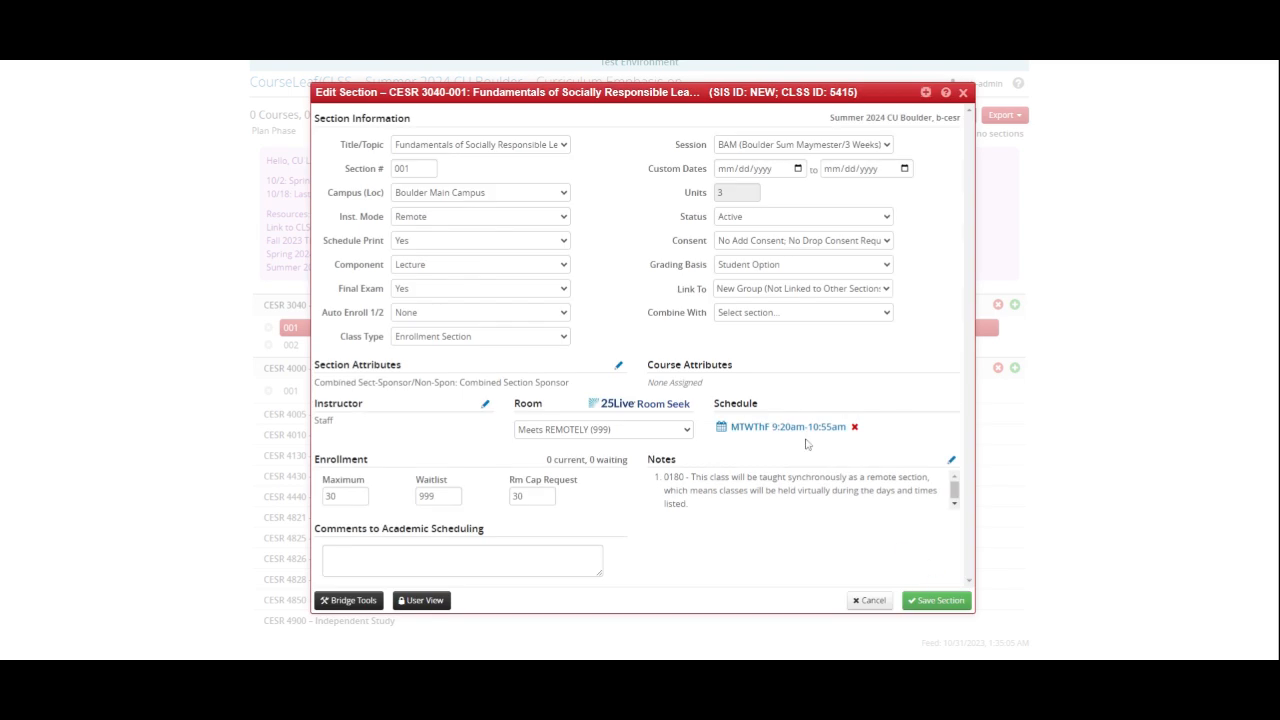
left_click(936, 600)
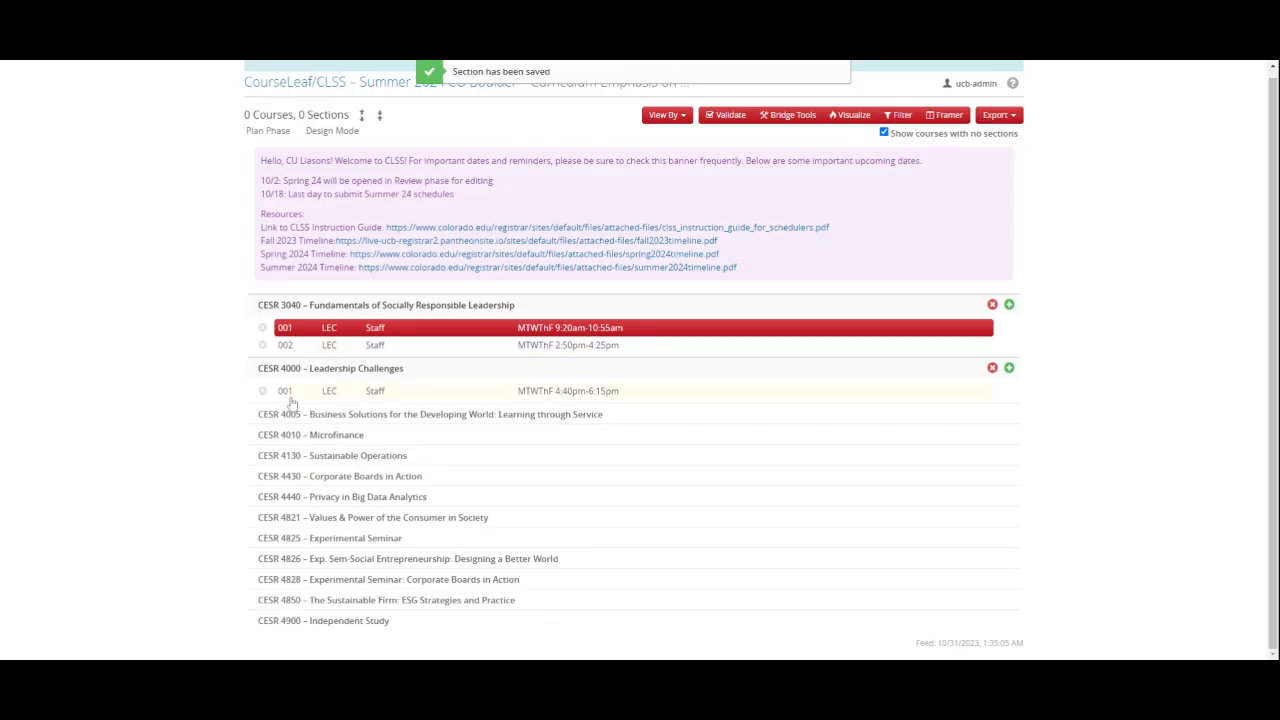
Open section CESR 4000-001 for editing and set its instruction mode to Remote.
left_click(440, 396)
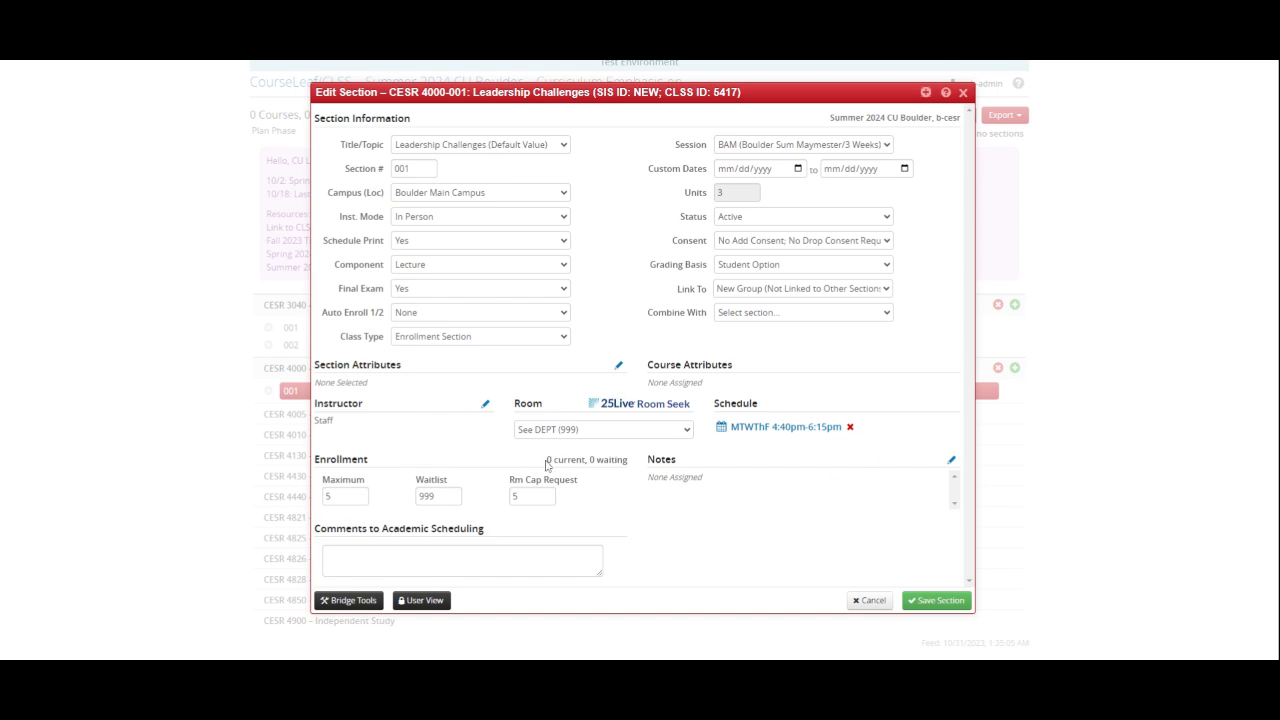
left_click_drag(547, 459, 585, 459)
left_click(696, 437)
left_click(428, 223)
left_click(438, 231)
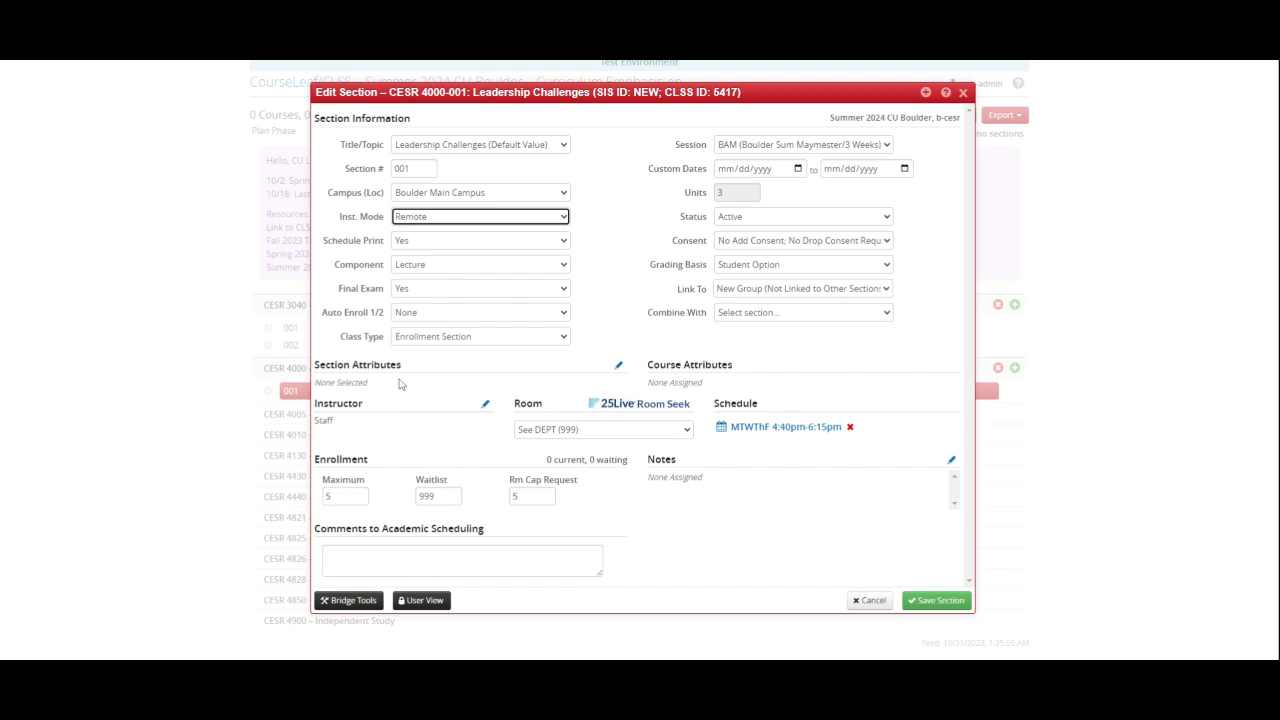
Add the Combined Section Non-Sponsor attribute to section CESR 4000-001.
left_click_drag(315, 366, 402, 372)
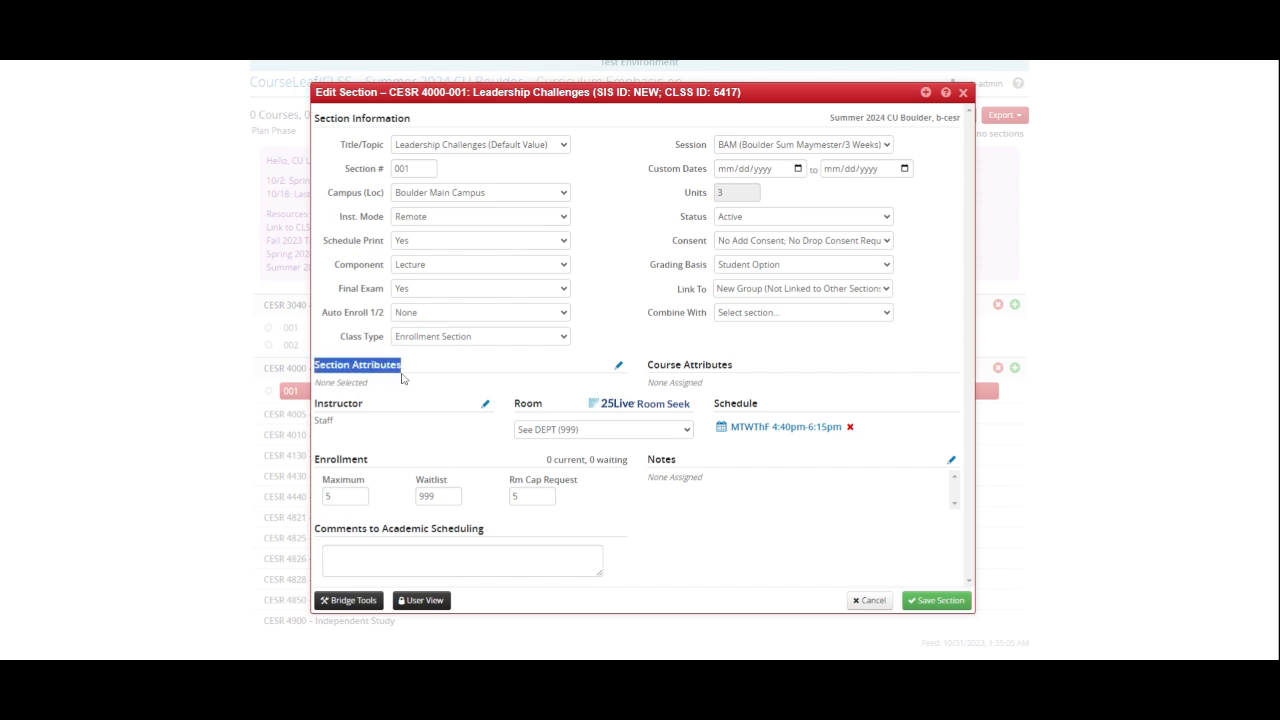
left_click(621, 370)
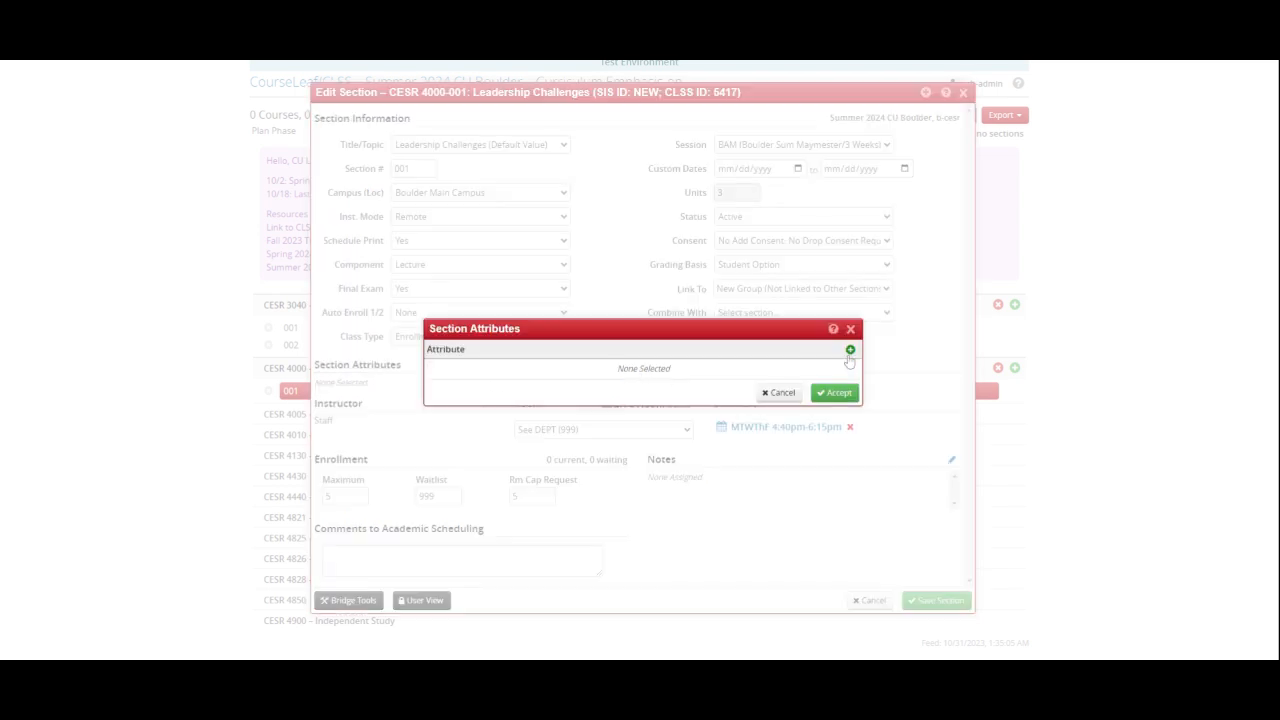
left_click(850, 349)
left_click(737, 376)
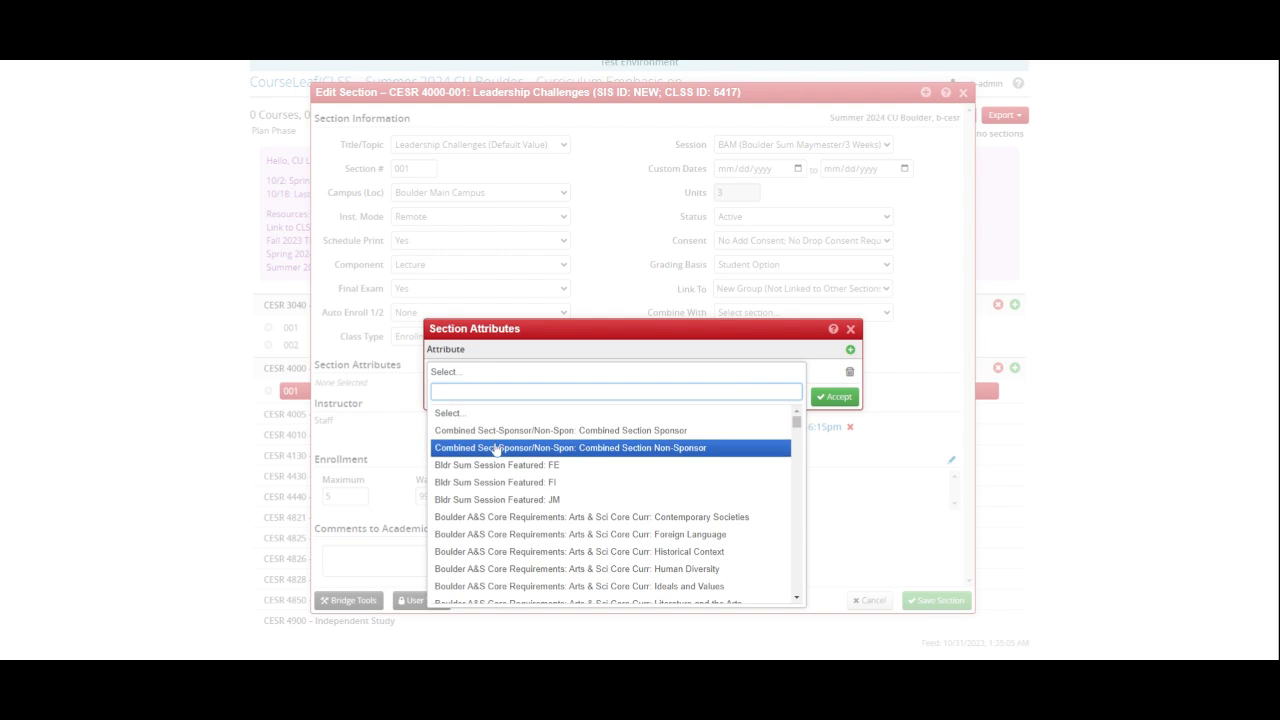
left_click(683, 450)
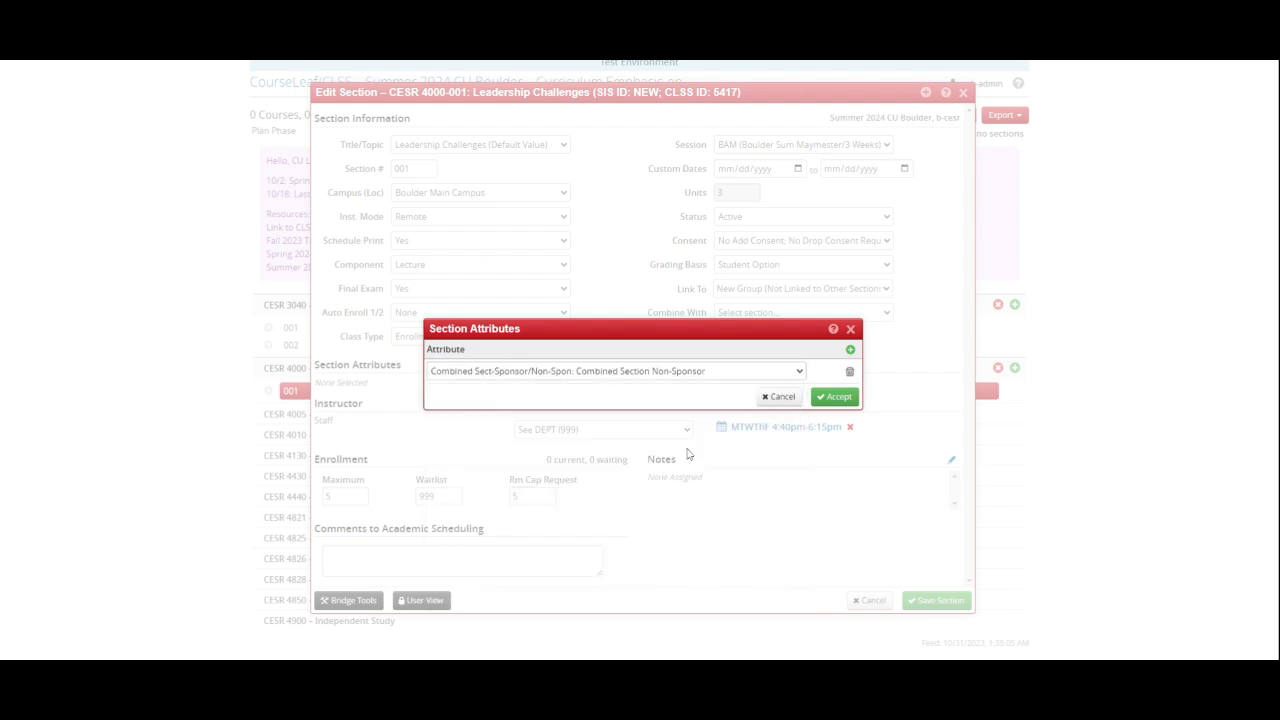
left_click(835, 396)
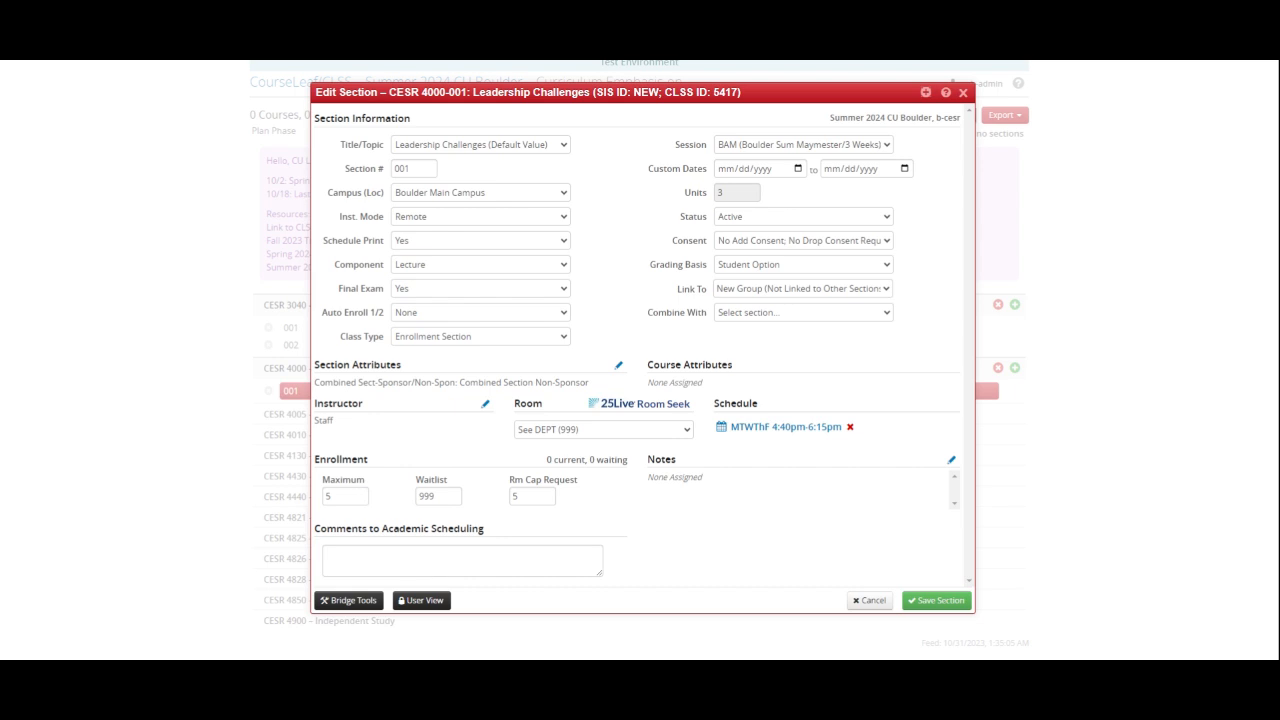
Combine section CESR 4000-001 with CESR 3040-001 (Lecture) and try to save the section.
left_click(450, 518)
left_click(741, 322)
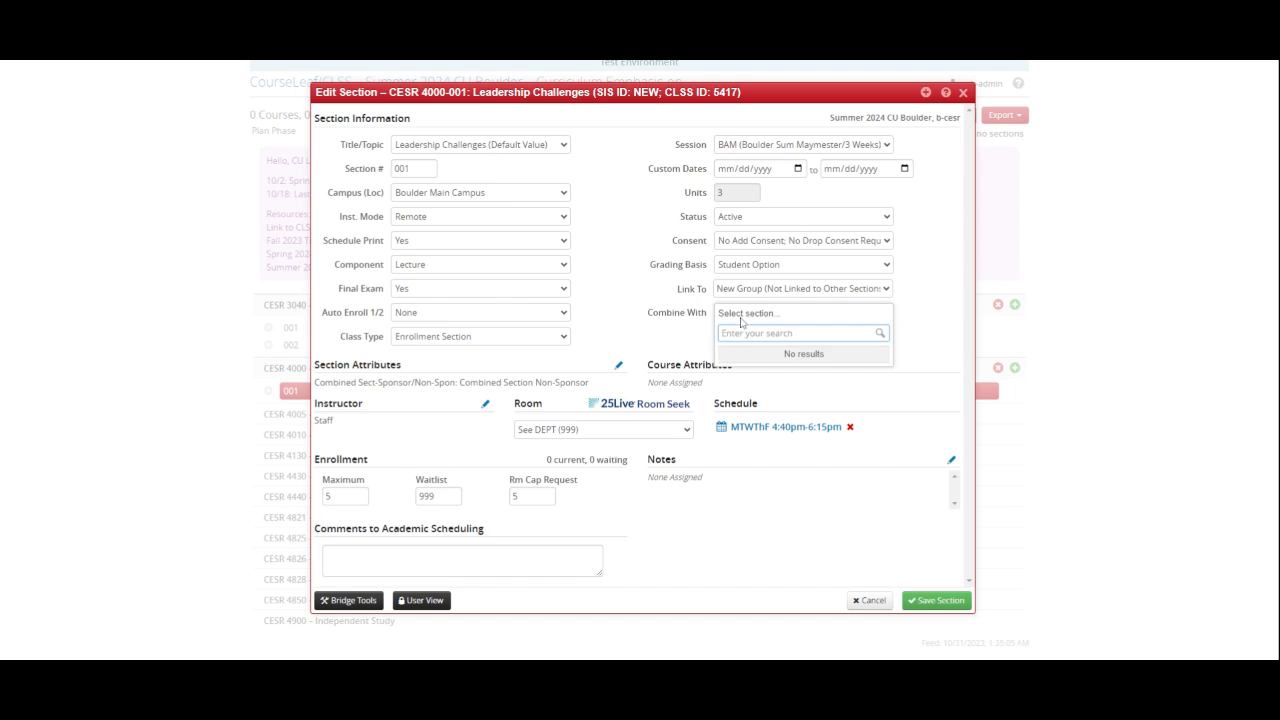
type("cesr 3040")
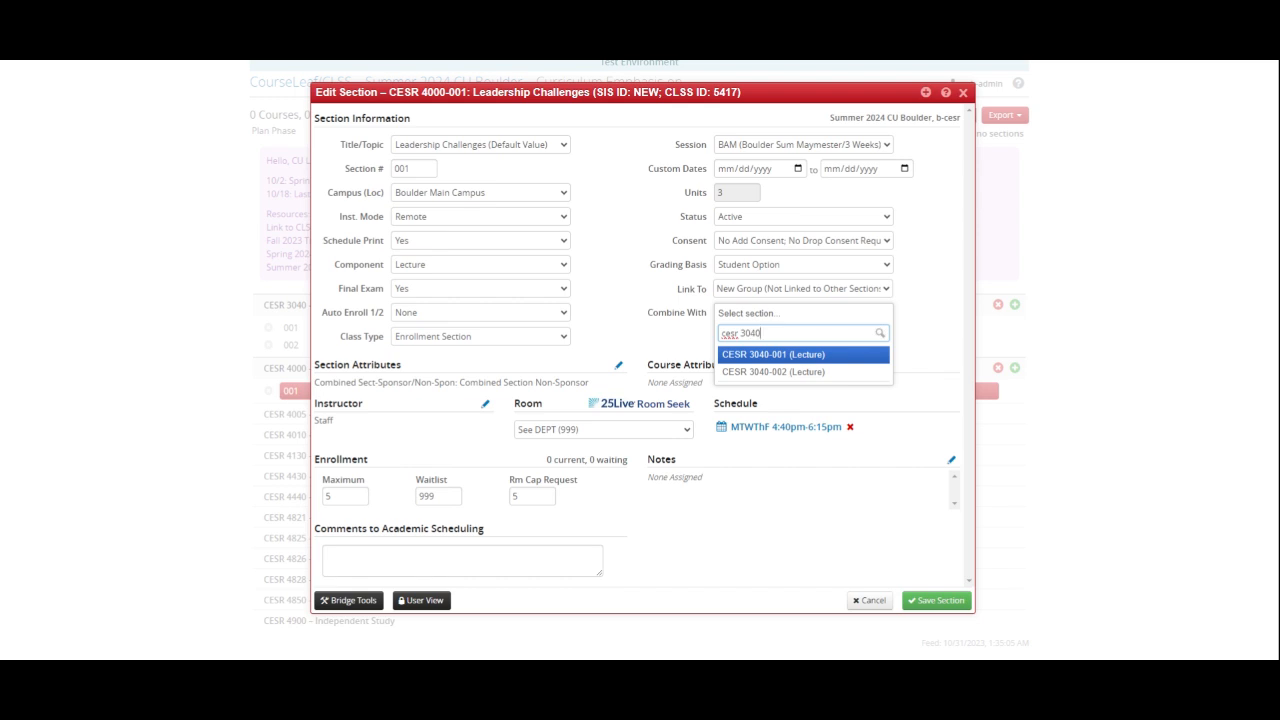
left_click(795, 356)
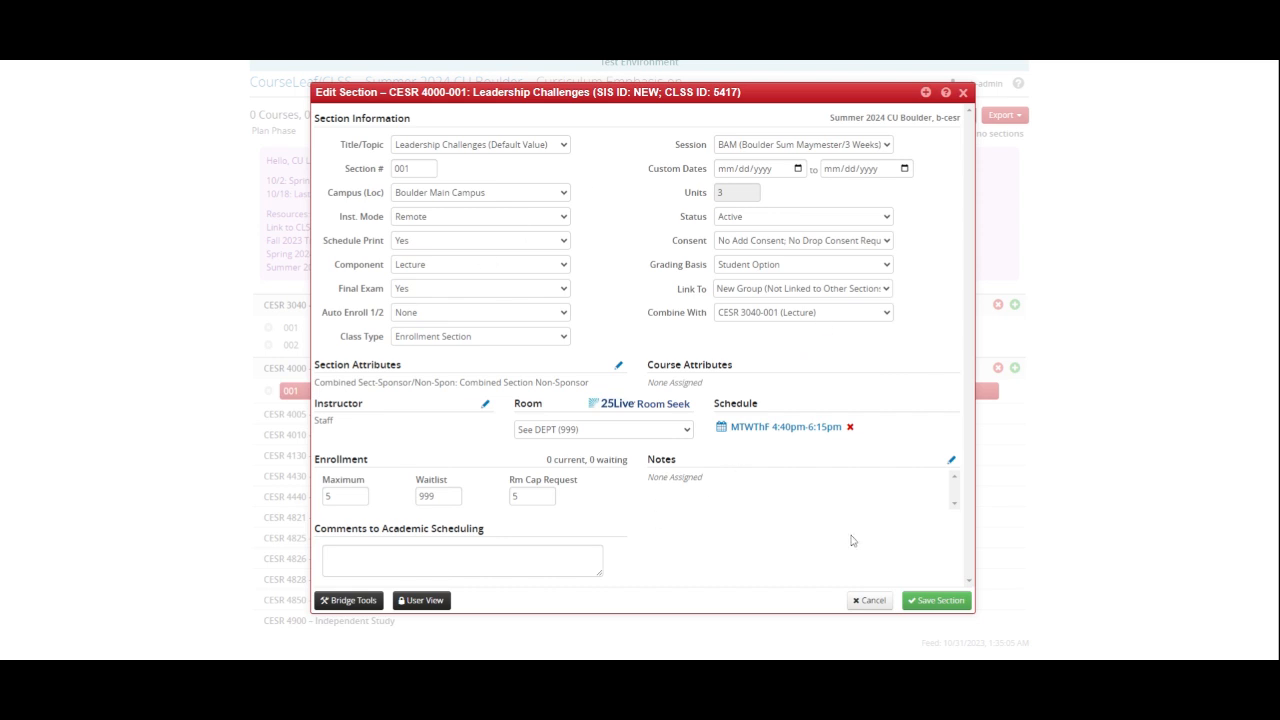
left_click(937, 600)
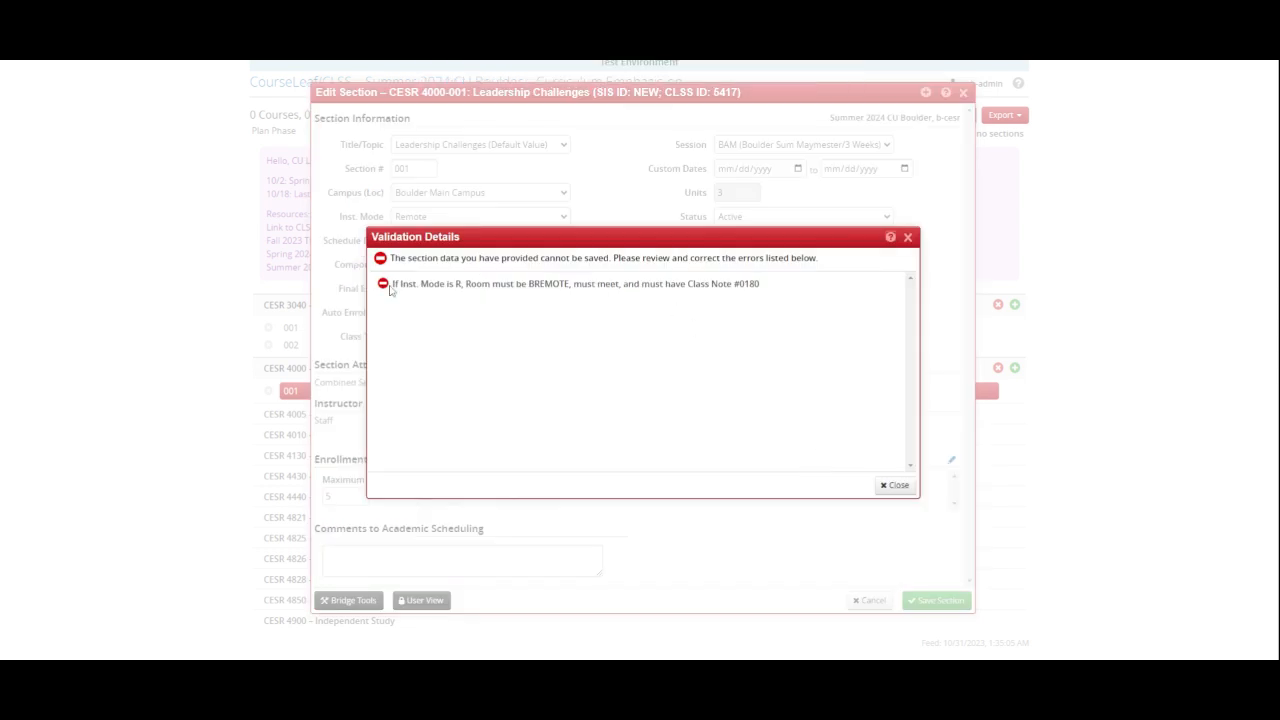
Add class note 0180 about synchronous remote teaching to CESR 4000-001 and save the section.
double_click(749, 284)
key("ctrl+c")
left_click(894, 485)
left_click(953, 461)
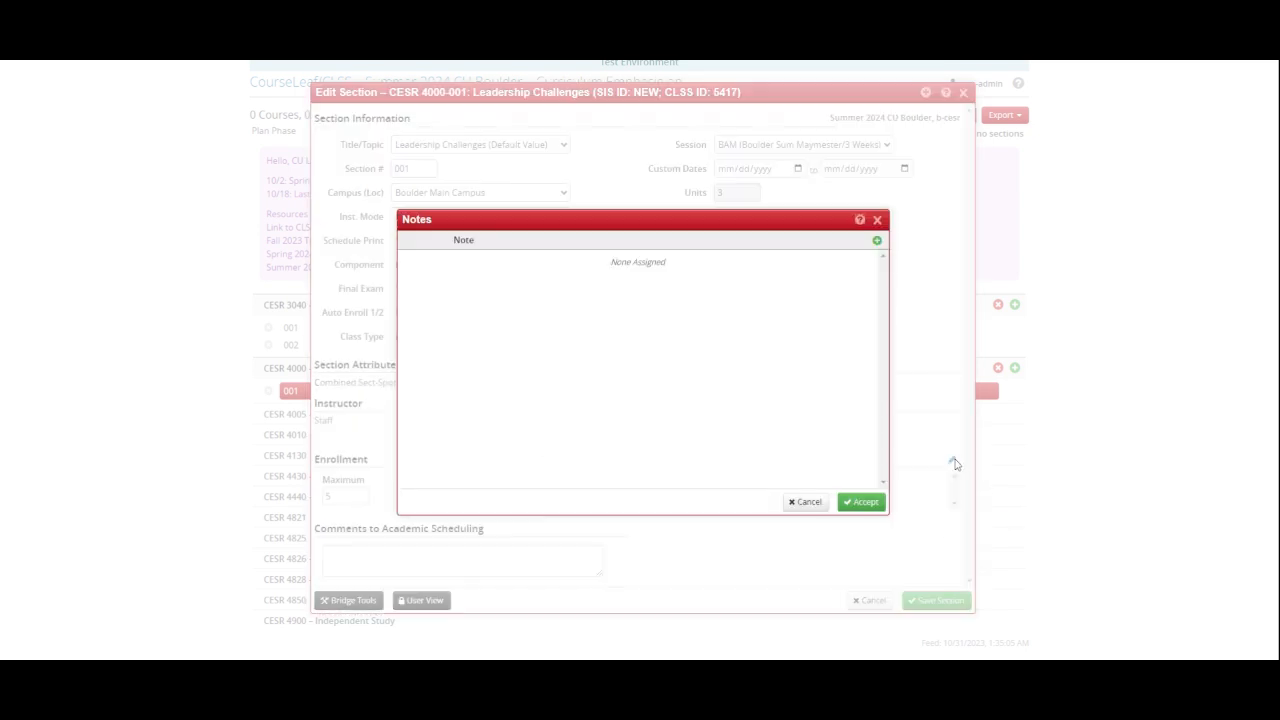
left_click(877, 240)
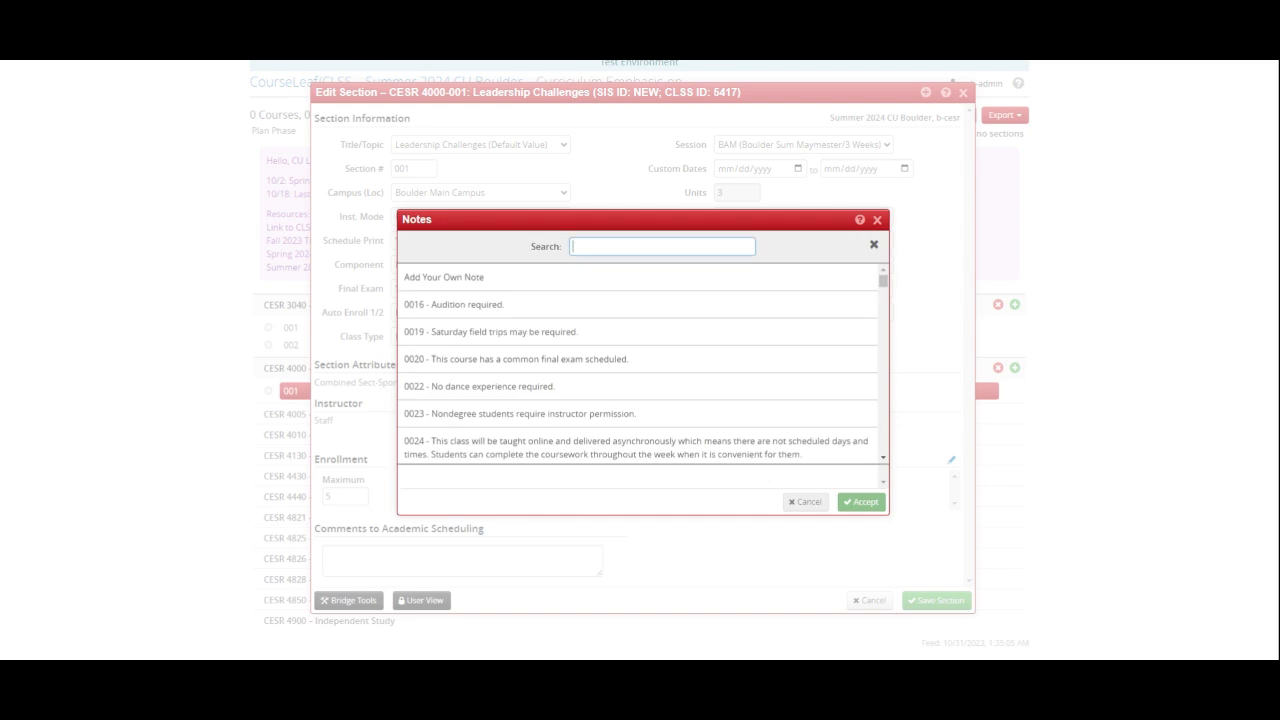
key("ctrl+v")
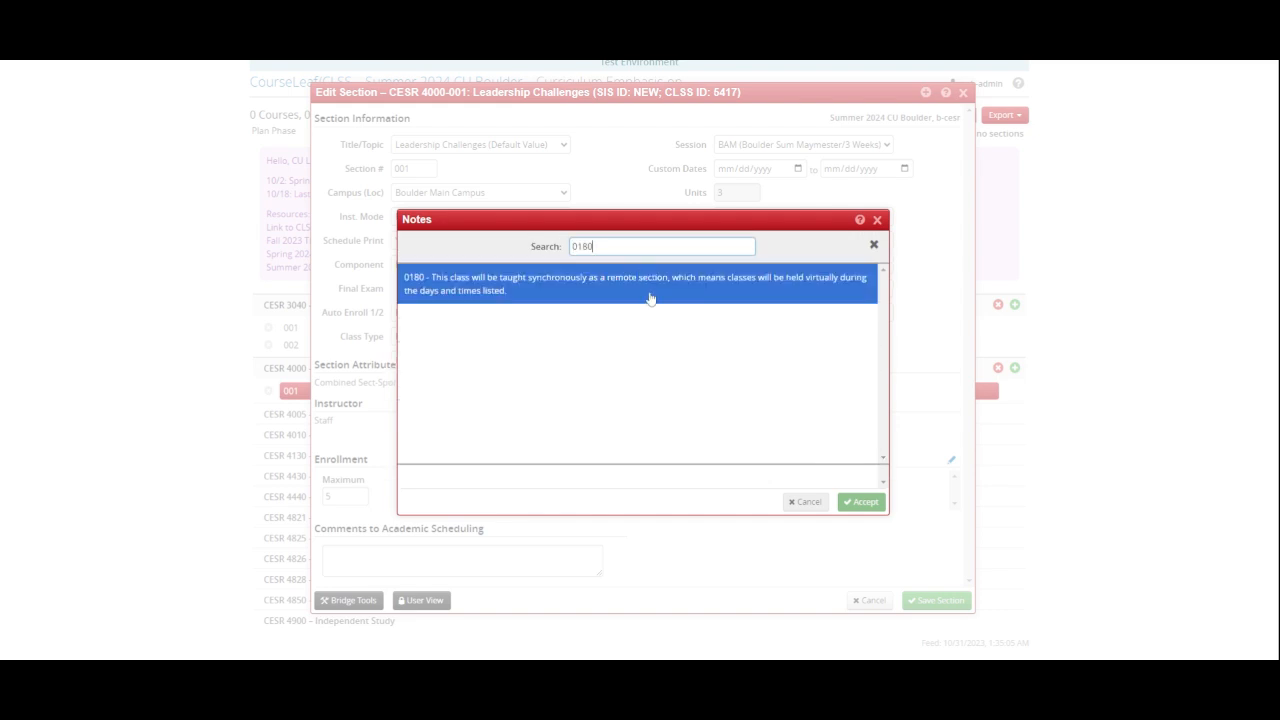
left_click(551, 291)
left_click(860, 503)
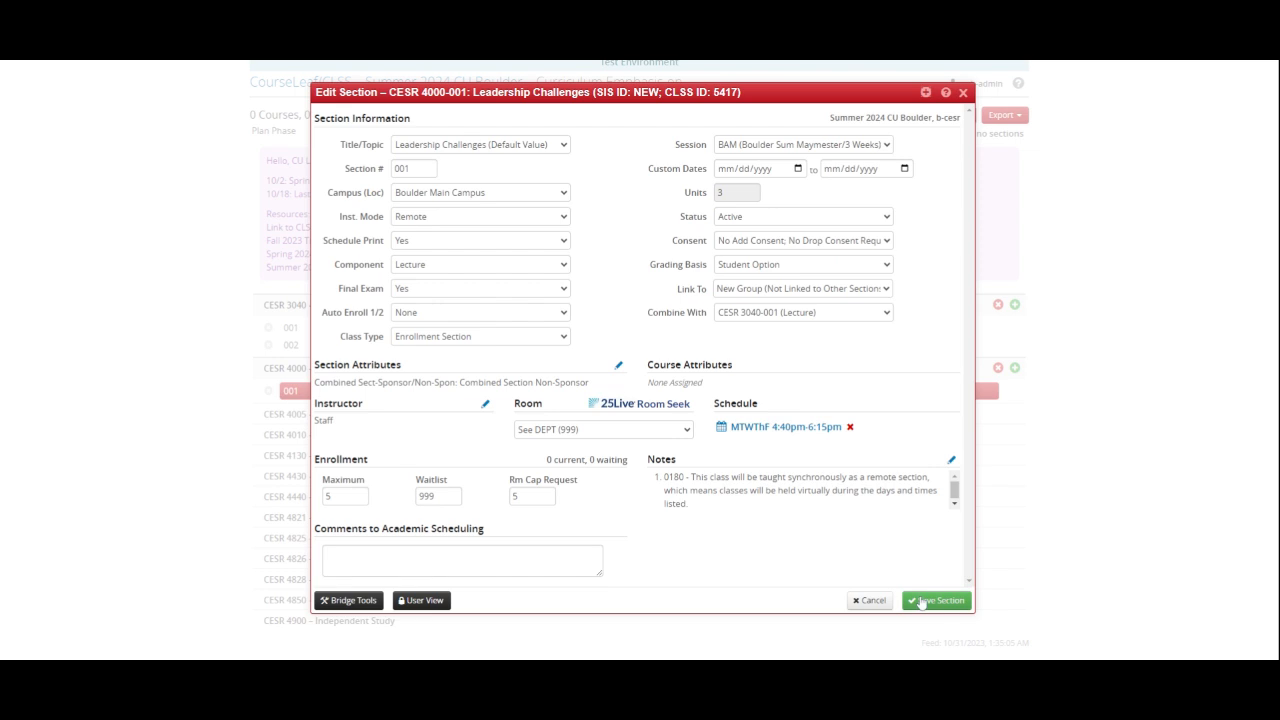
left_click(921, 601)
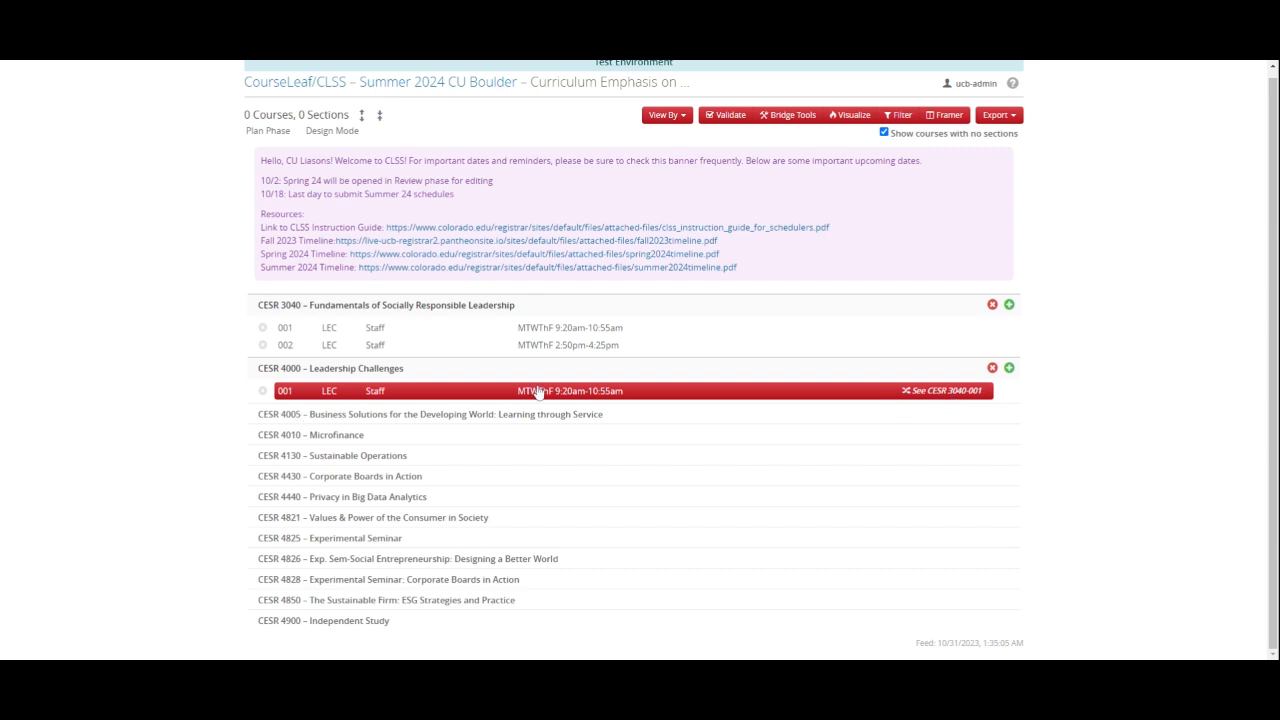
Examine CESR 4000-001 in User View, including its controlling-section notice and combined enrollment, and close it without saving.
left_click(663, 399)
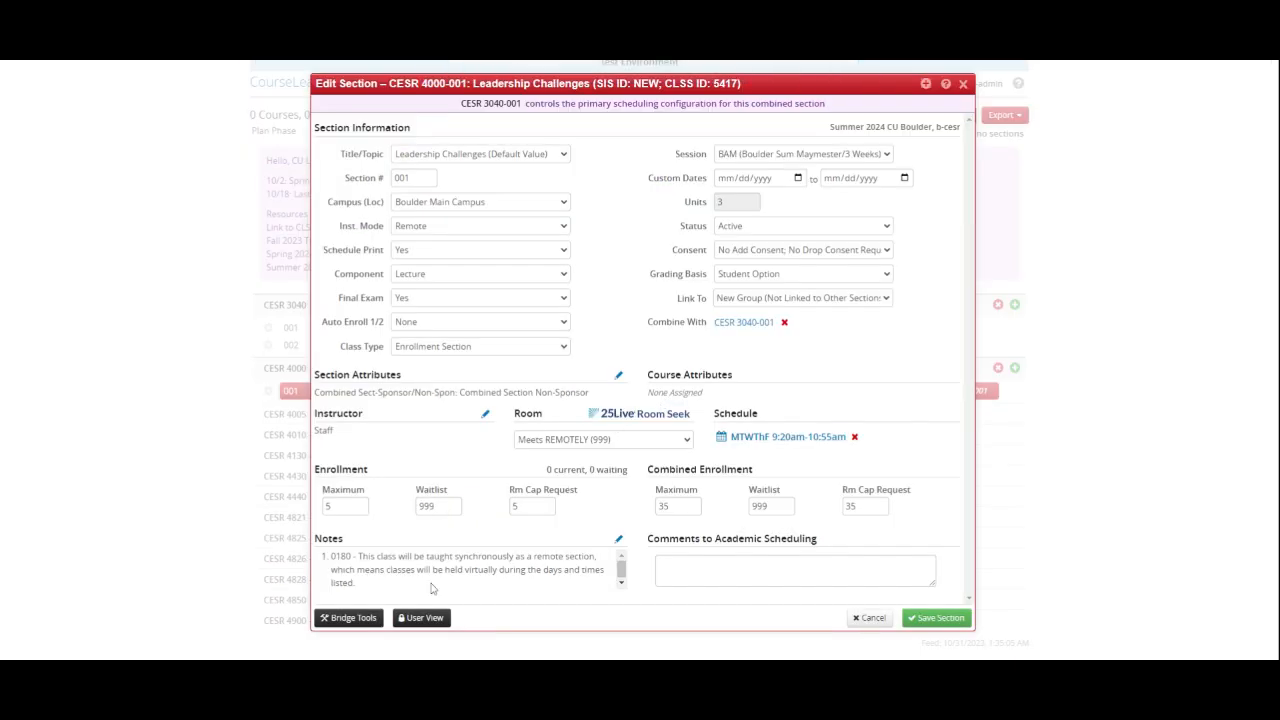
left_click(424, 618)
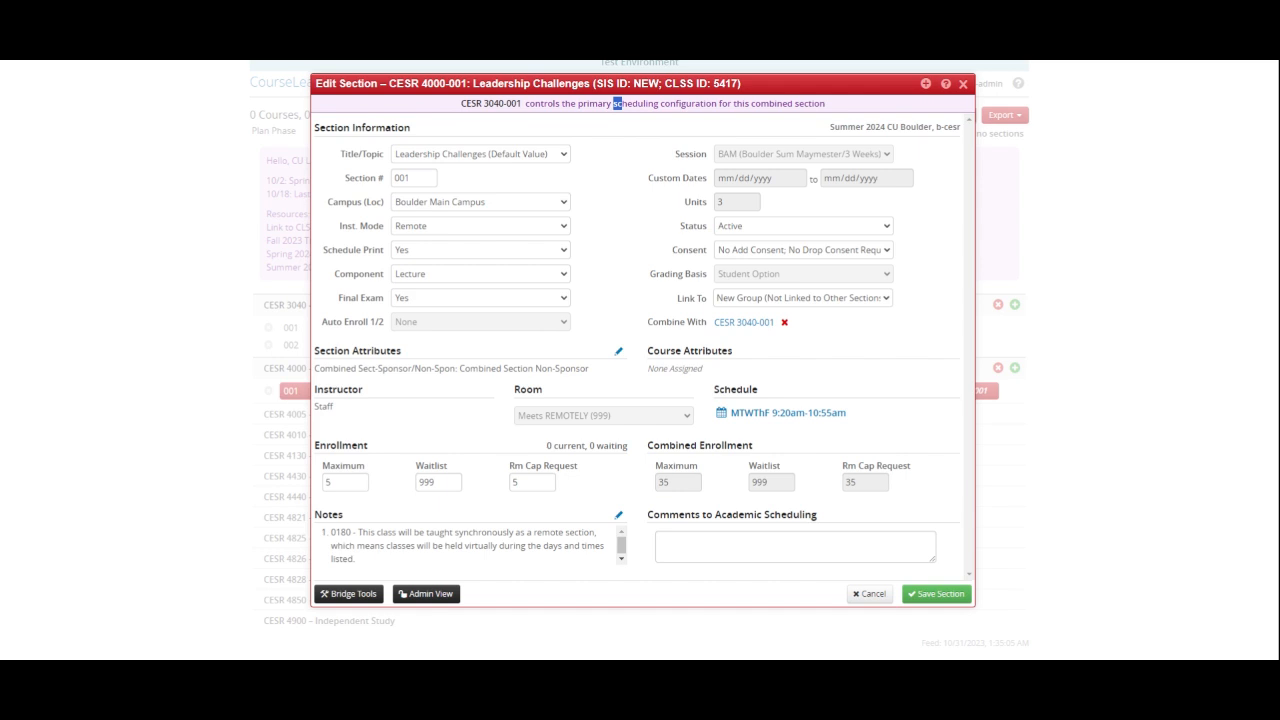
left_click_drag(622, 103, 681, 103)
left_click(608, 105)
left_click_drag(906, 497, 659, 445)
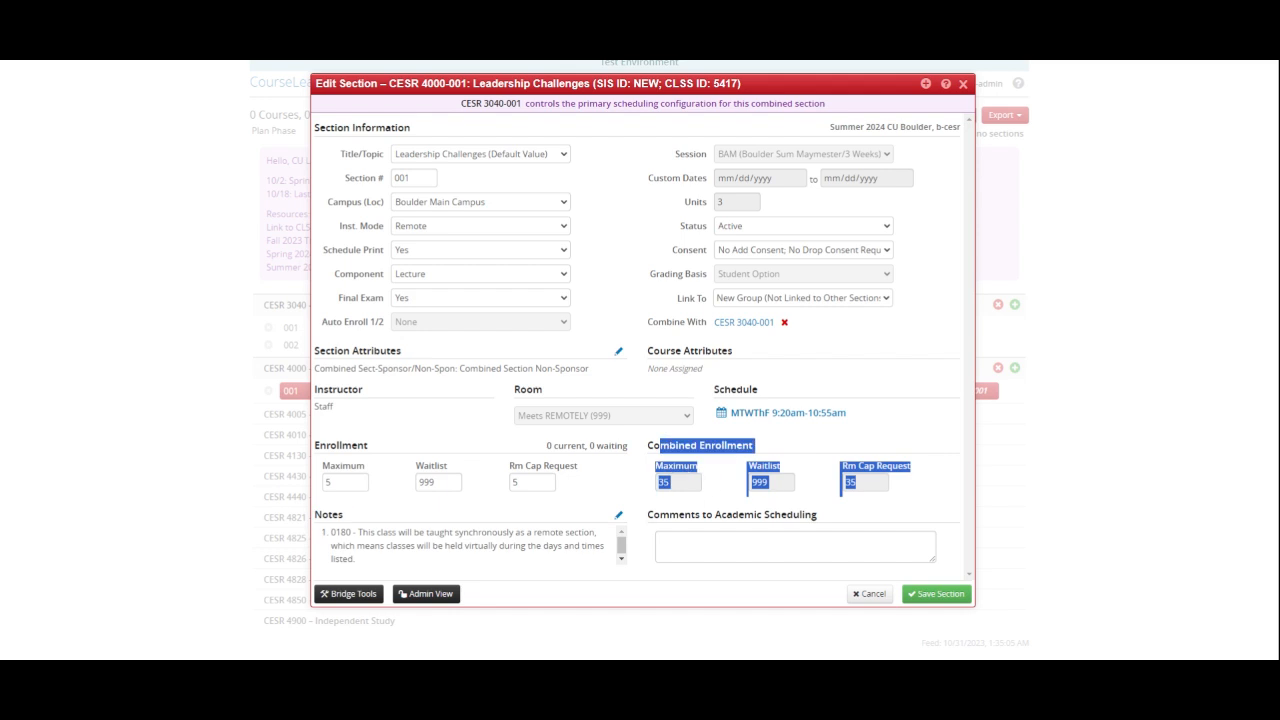
left_click(815, 457)
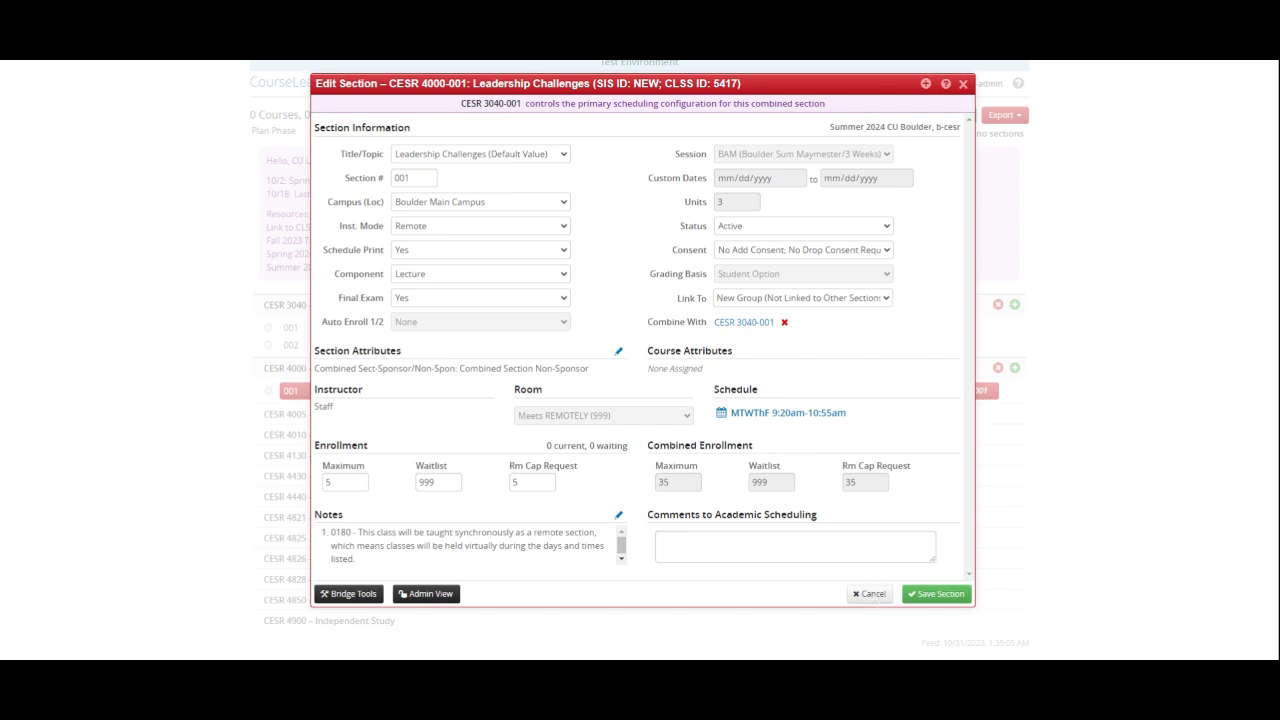
left_click(868, 594)
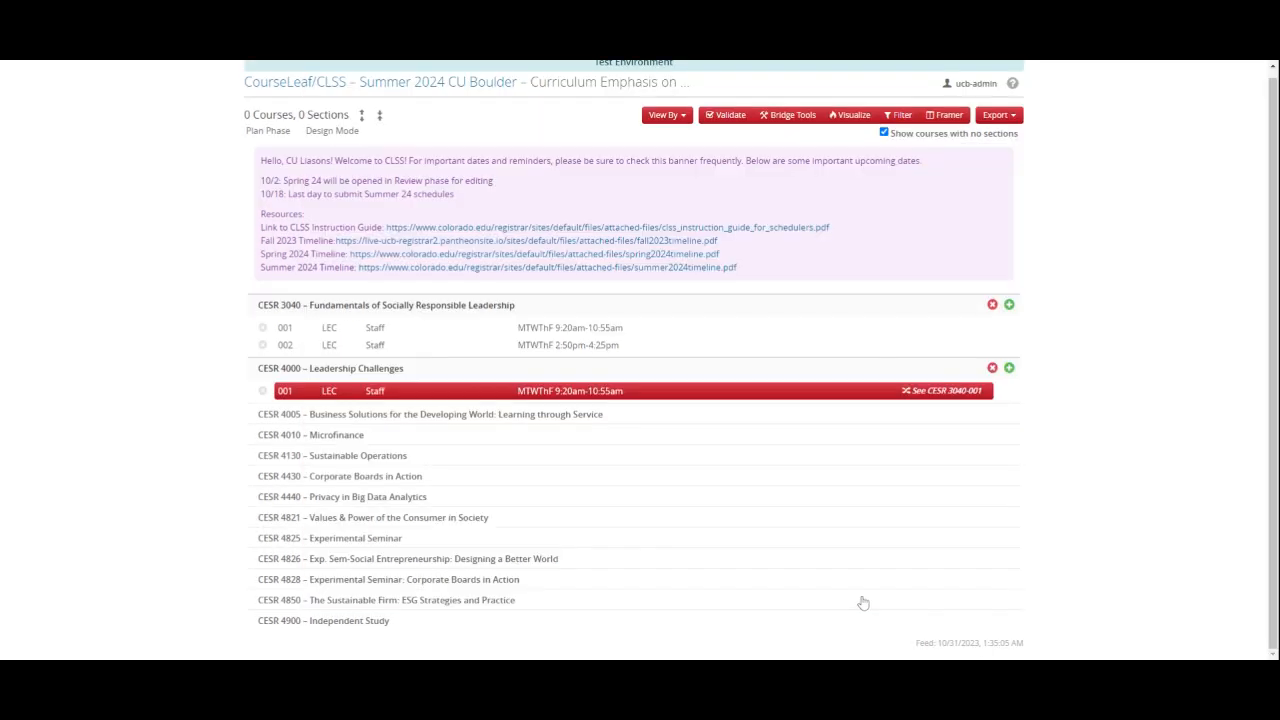
Set the combined enrollment maximum and room cap request of CESR 3040-001 to 30 in User View and save the section.
double_click(383, 329)
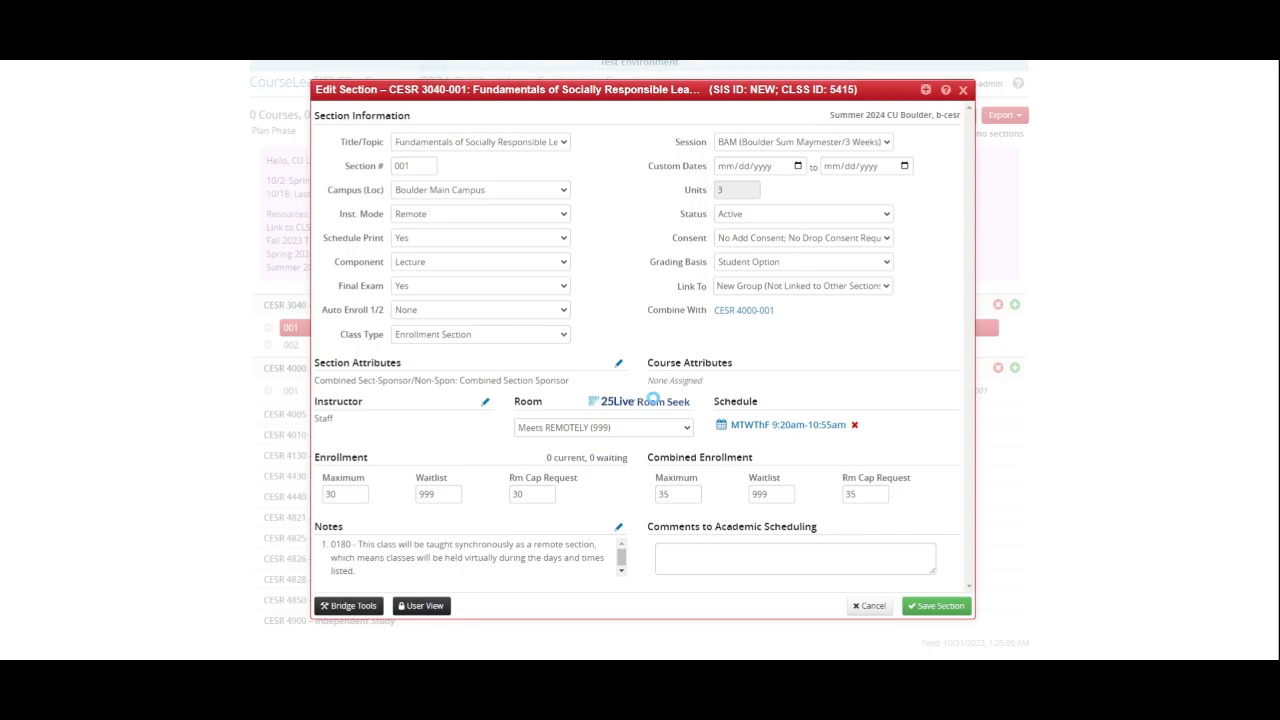
left_click(422, 605)
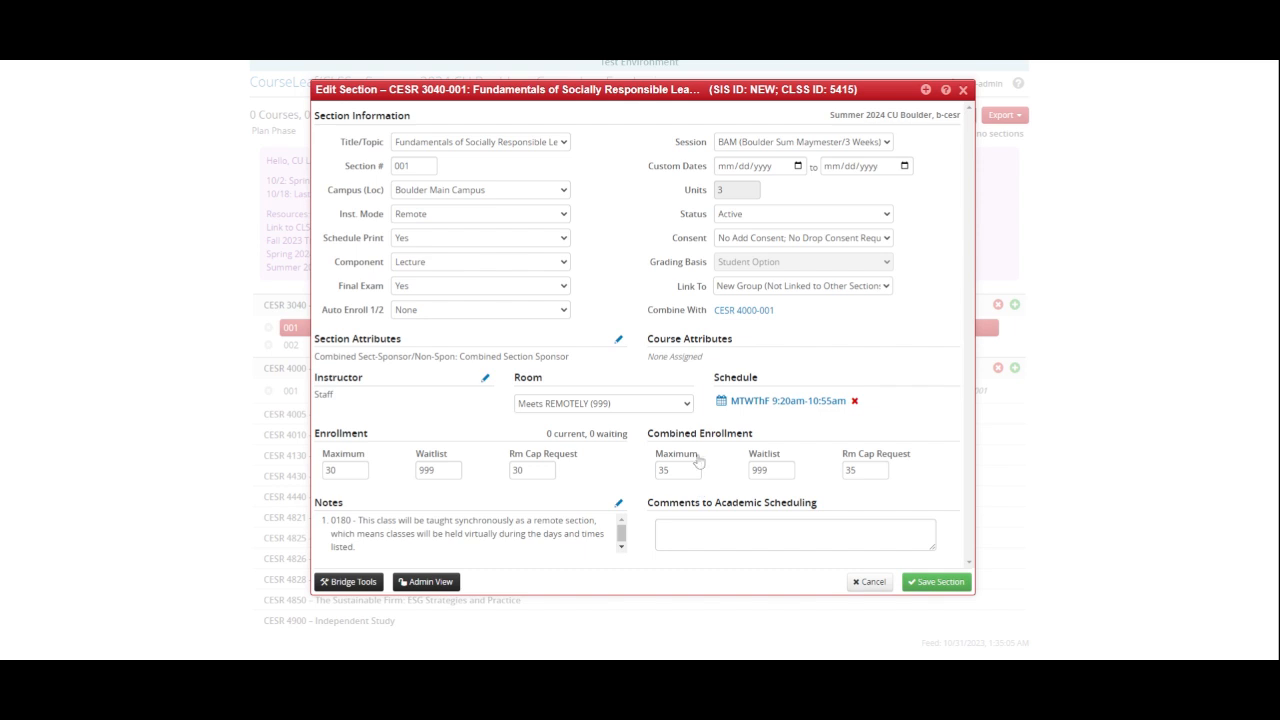
left_click_drag(682, 470, 625, 470)
type("30")
left_click_drag(871, 471, 845, 471)
type("30")
left_click(707, 451)
left_click(958, 582)
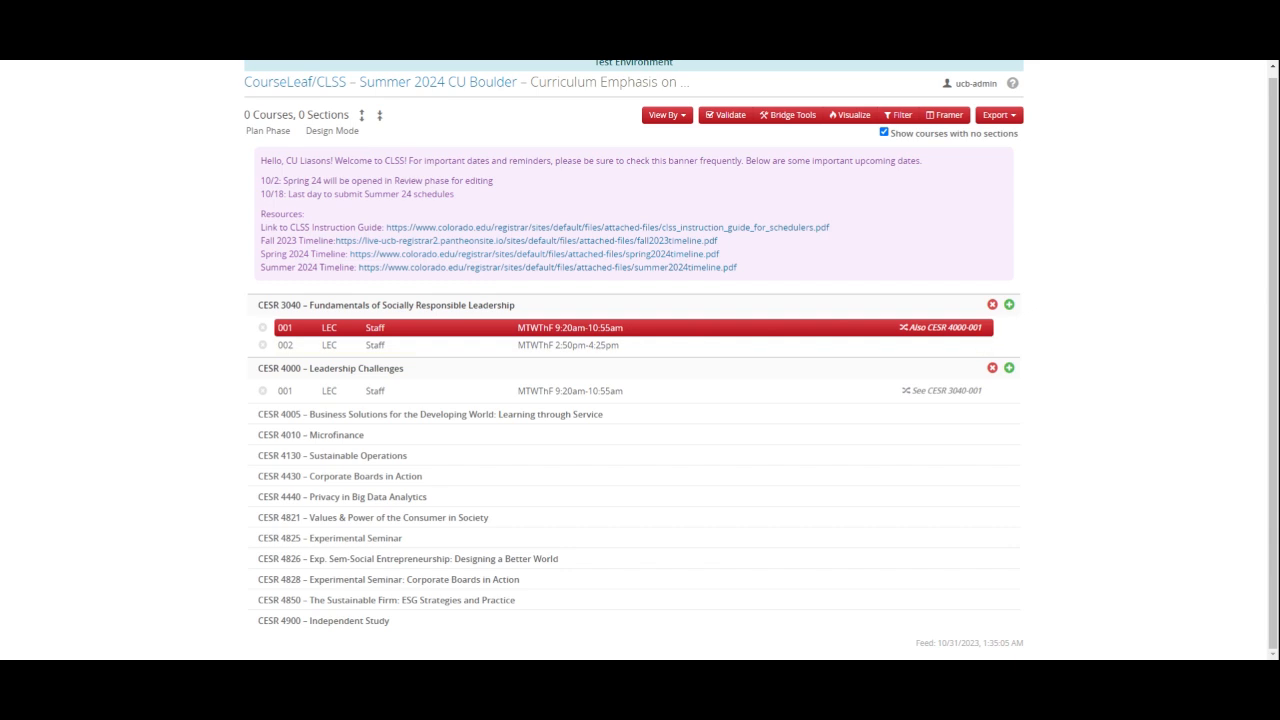
left_click(921, 396)
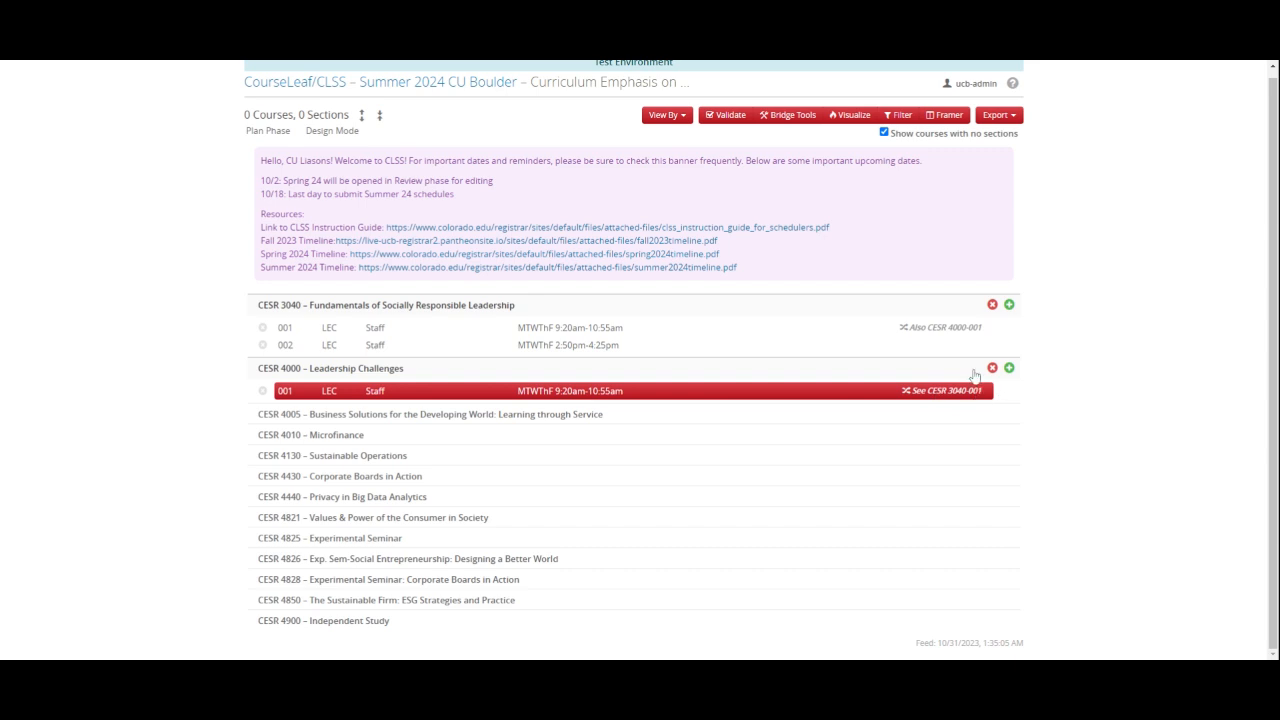
left_click(950, 332)
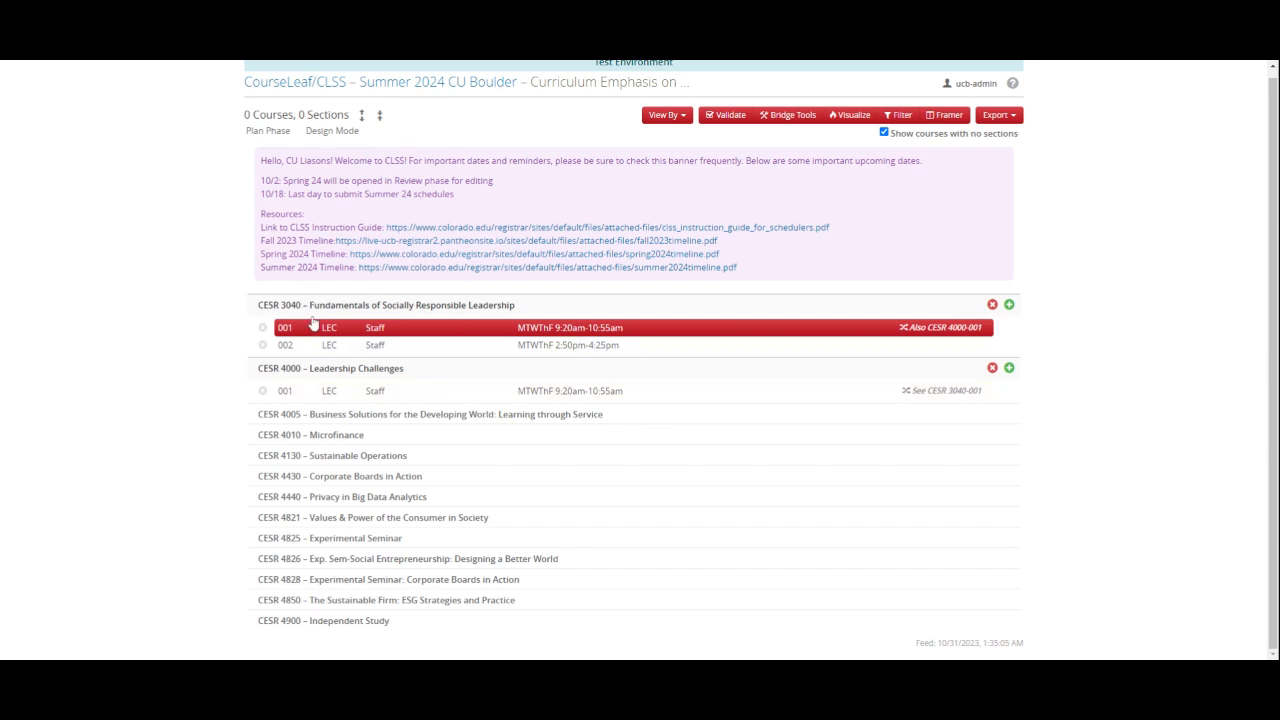
Assign the Combined Section Sponsor attribute to section CESR 3040-002 and save the section.
left_click(302, 350)
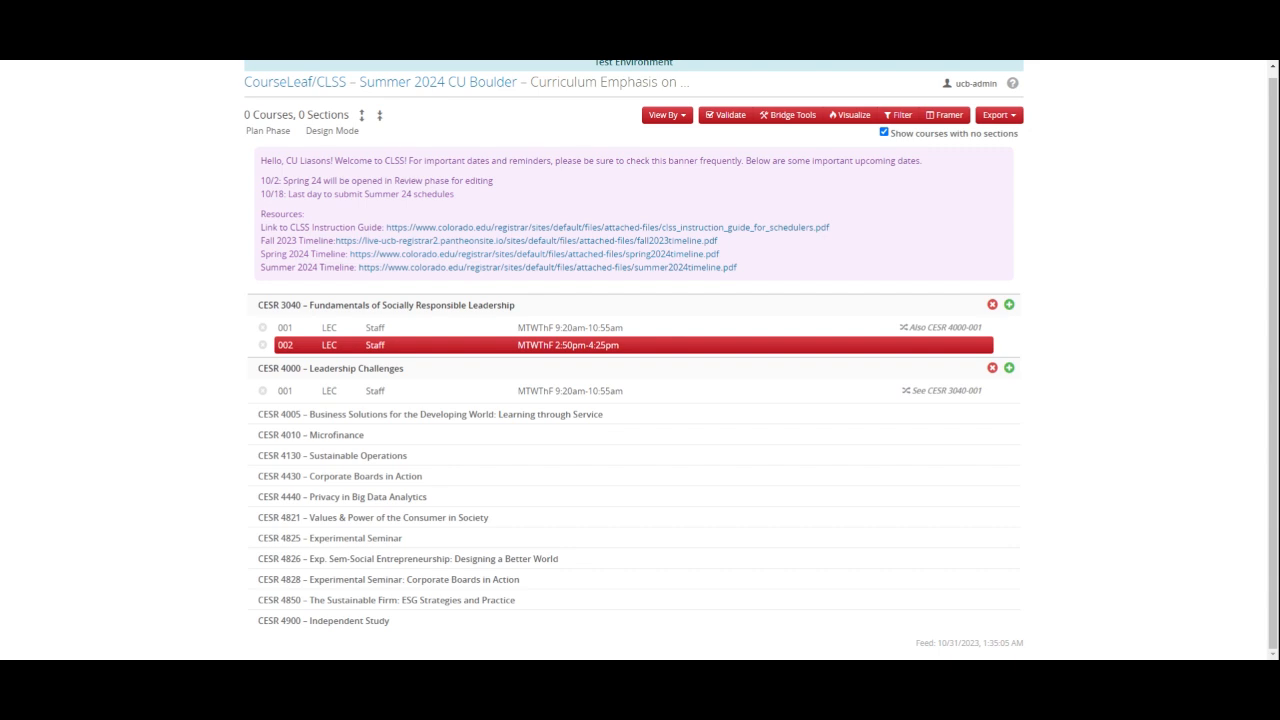
double_click(525, 357)
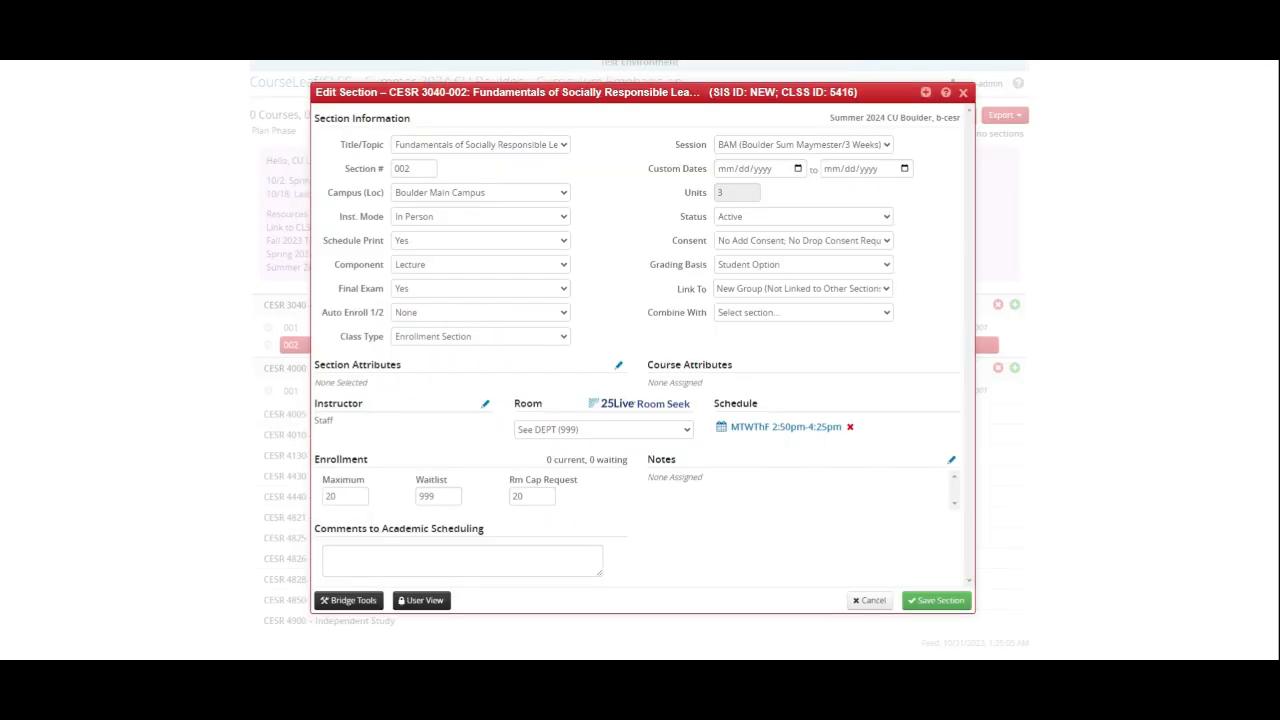
left_click(619, 365)
left_click(850, 349)
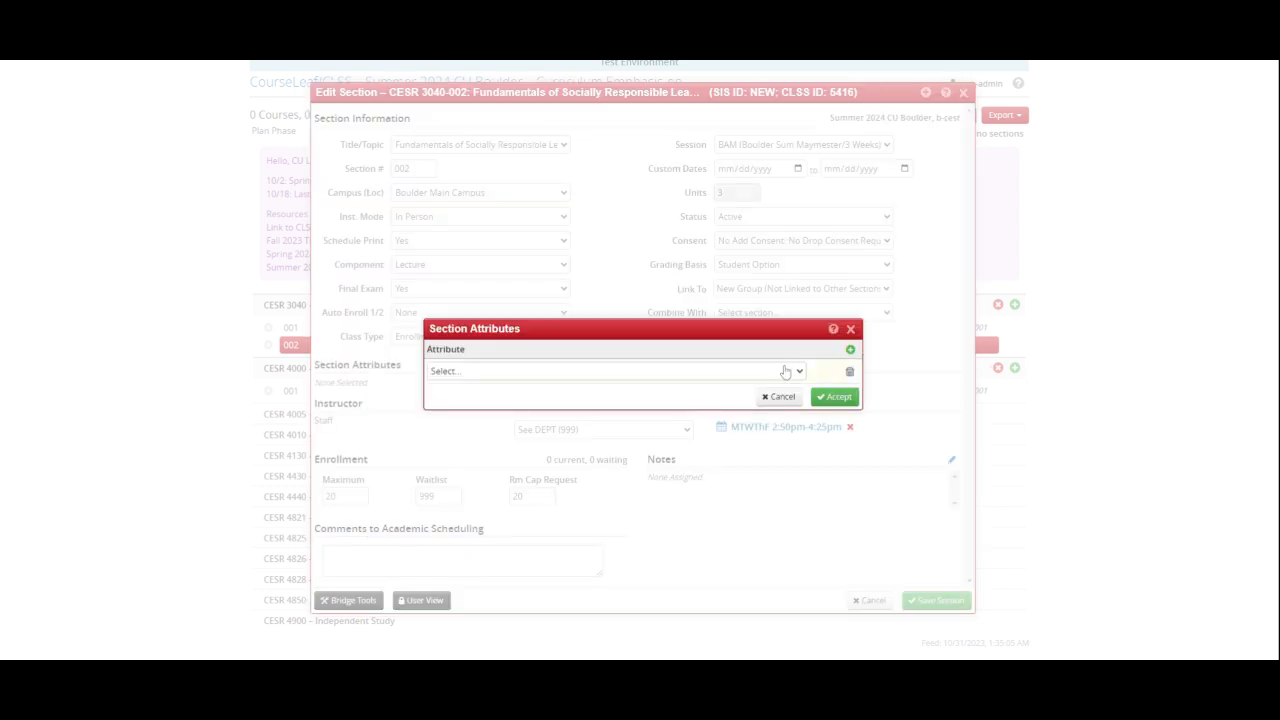
left_click(688, 372)
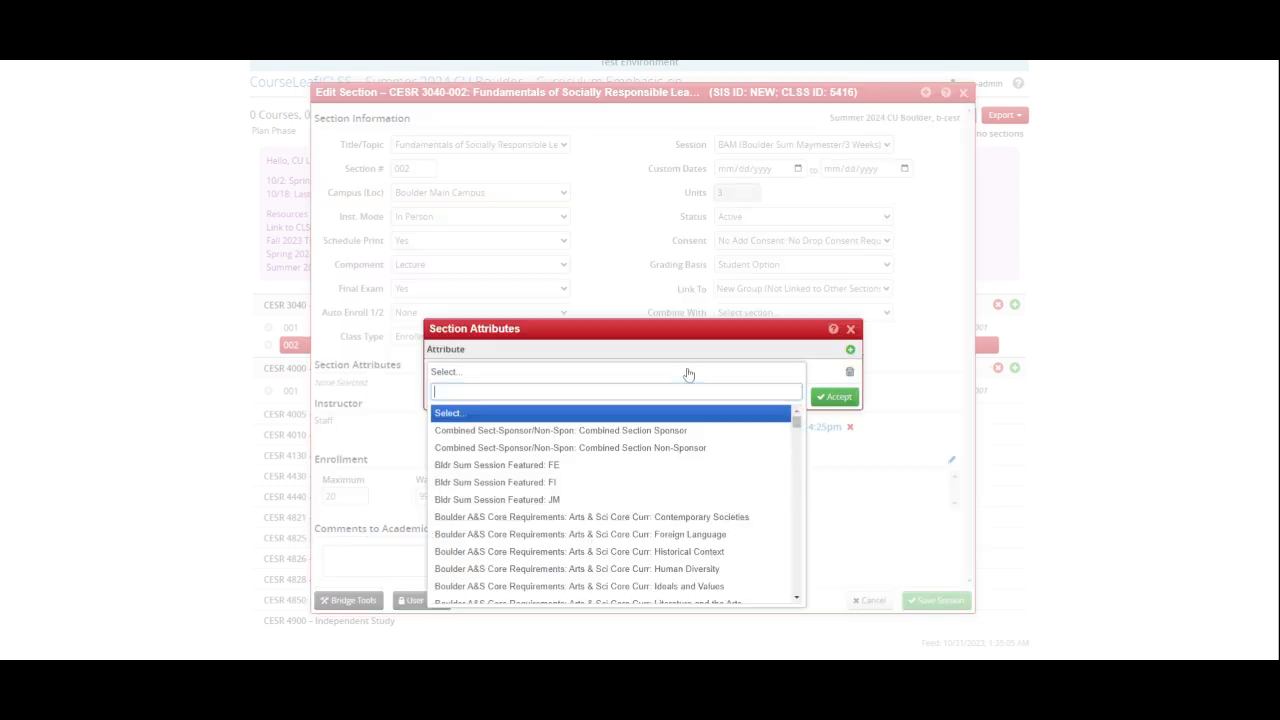
left_click(680, 432)
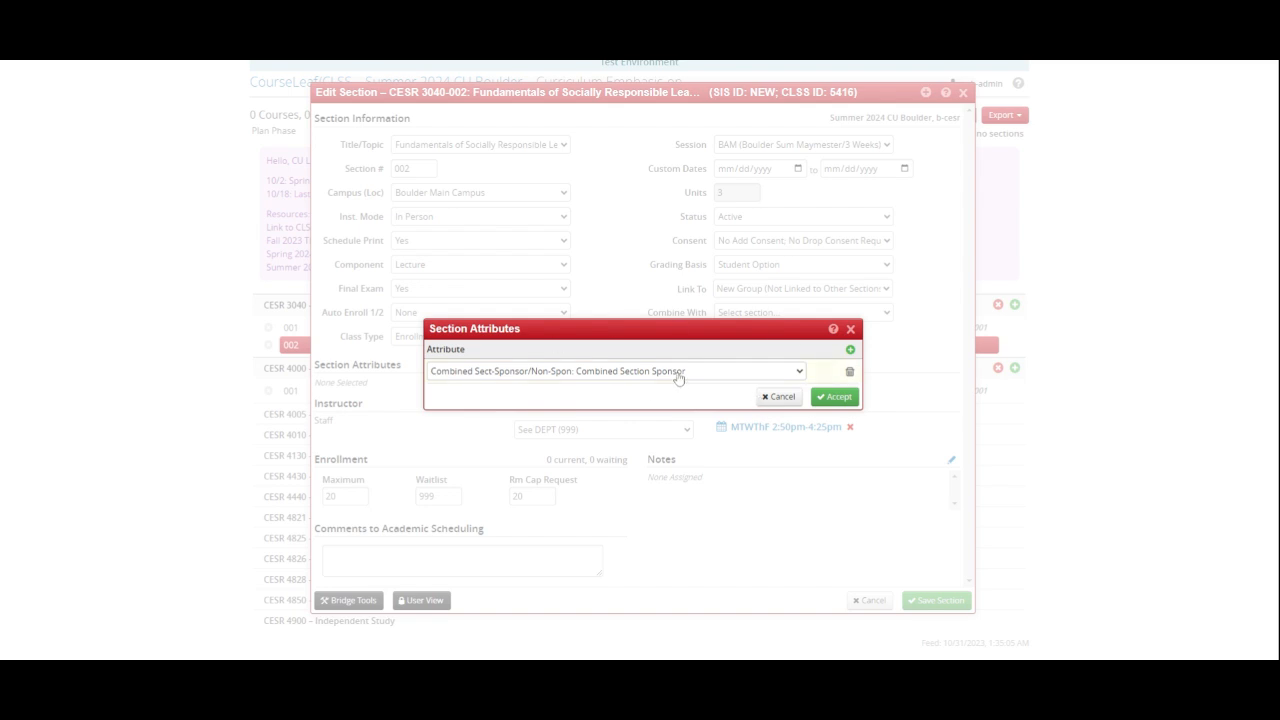
left_click(838, 397)
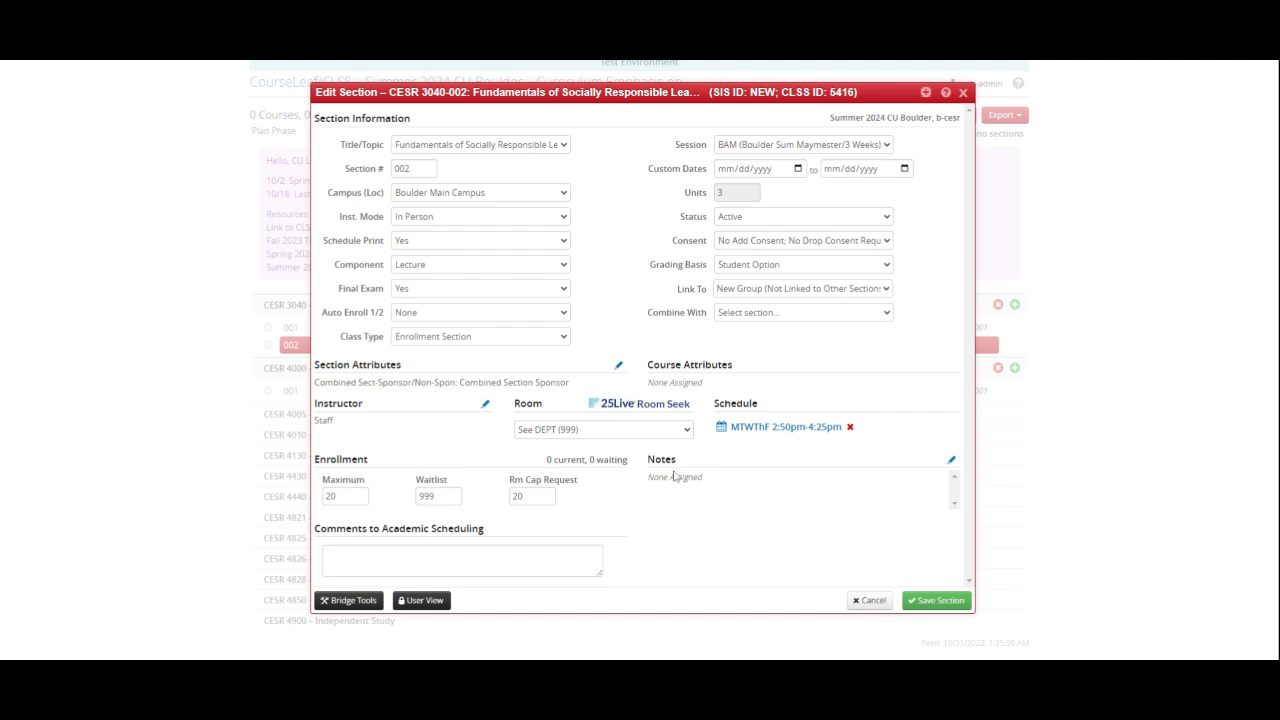
left_click(940, 600)
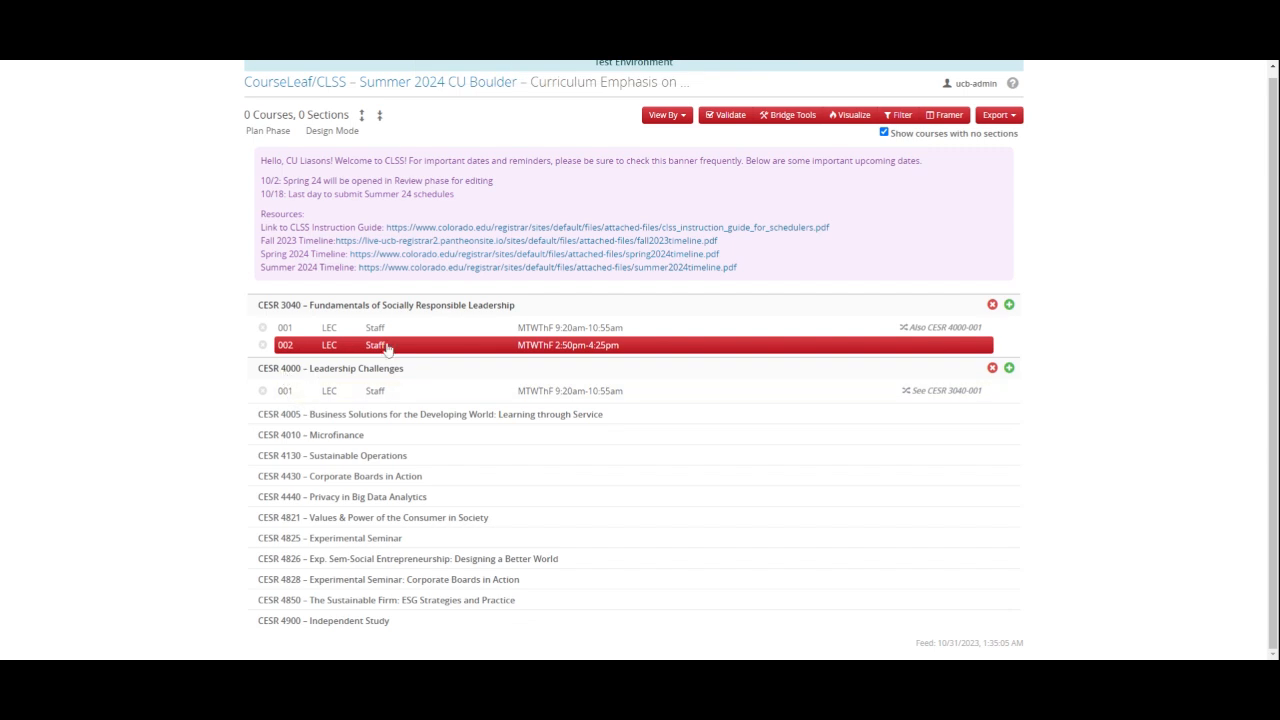
left_click(1009, 369)
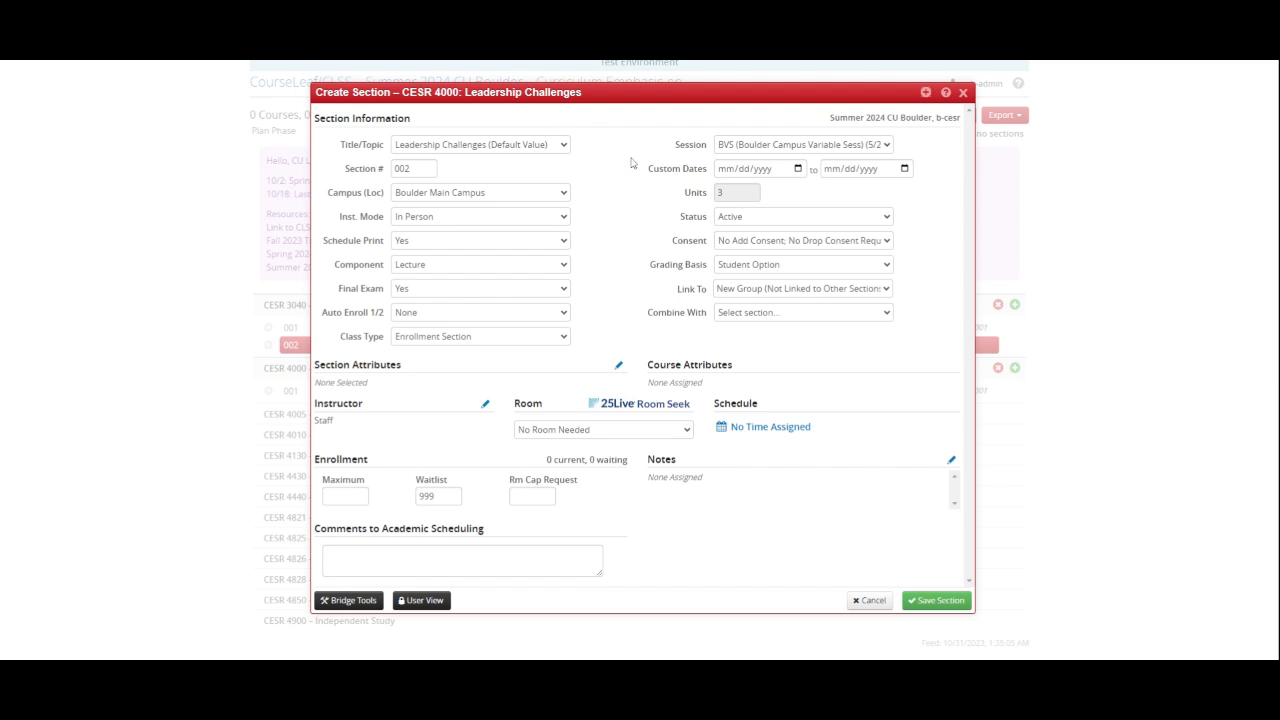
left_click(963, 92)
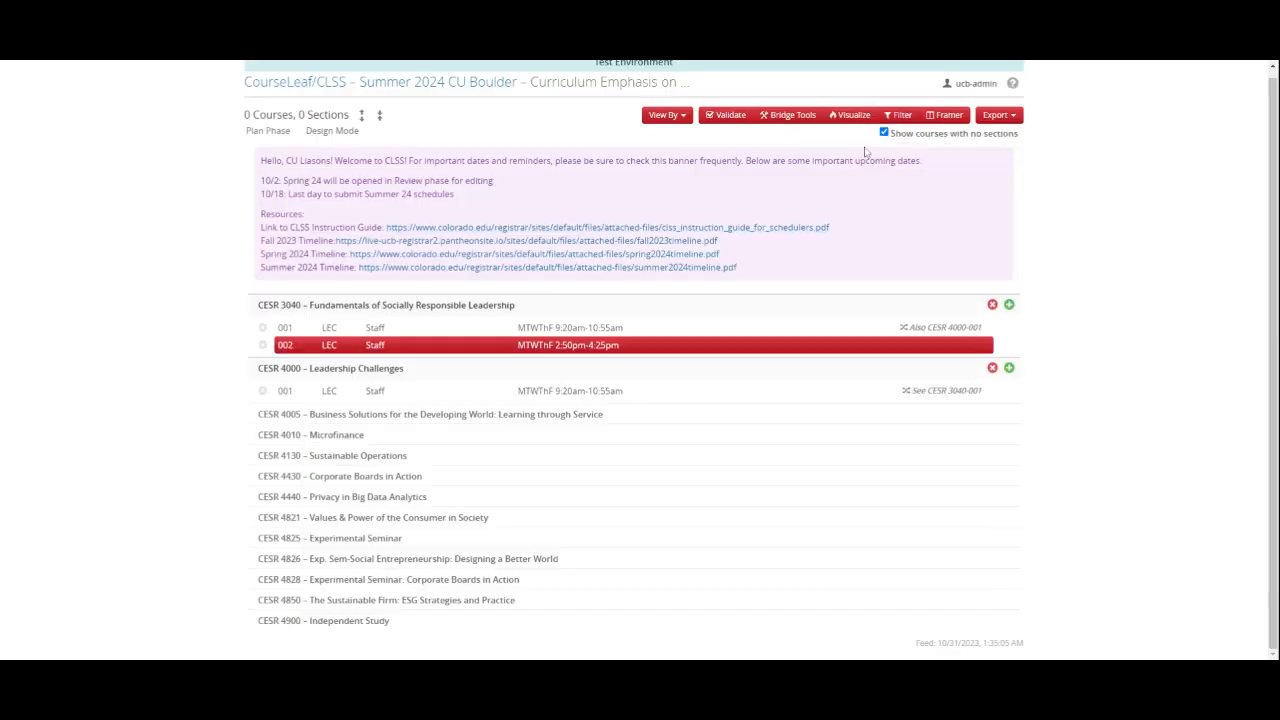
left_click(341, 345)
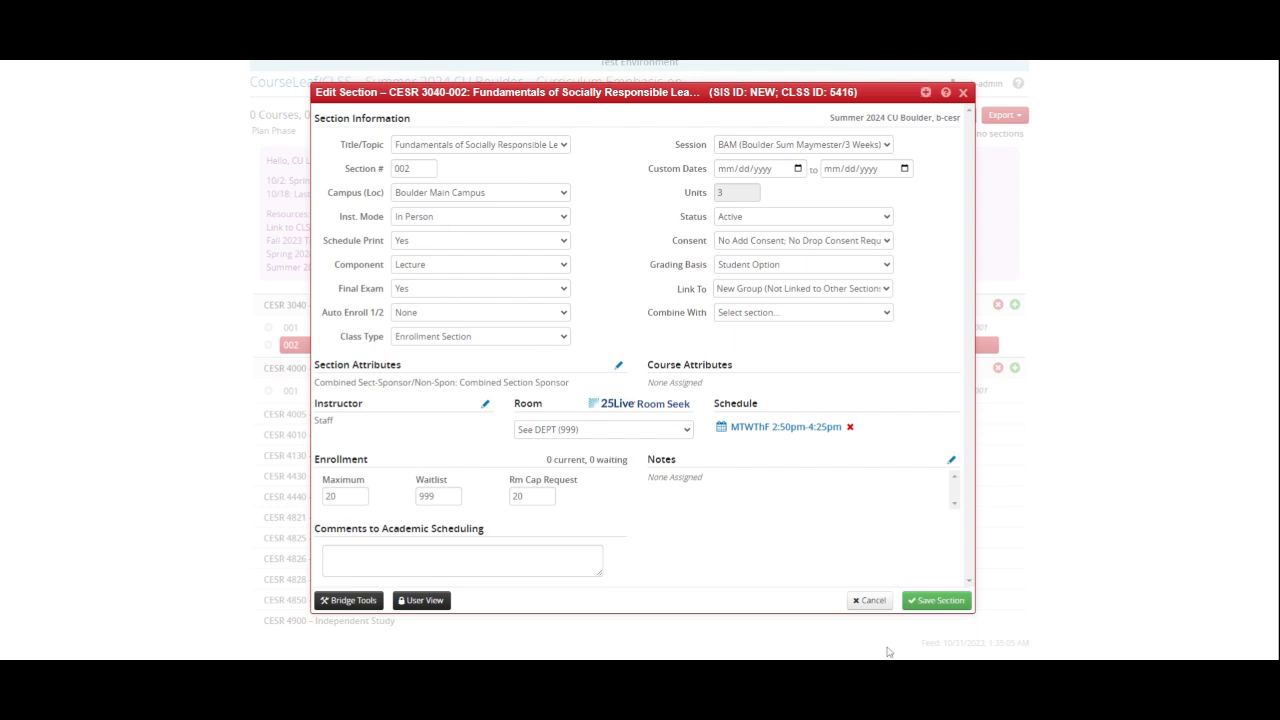
left_click(872, 602)
Start a new section 002 of CESR 4000 Leadership Challenges and assign it the Combined Section Non-Sponsor attribute.
left_click(1009, 368)
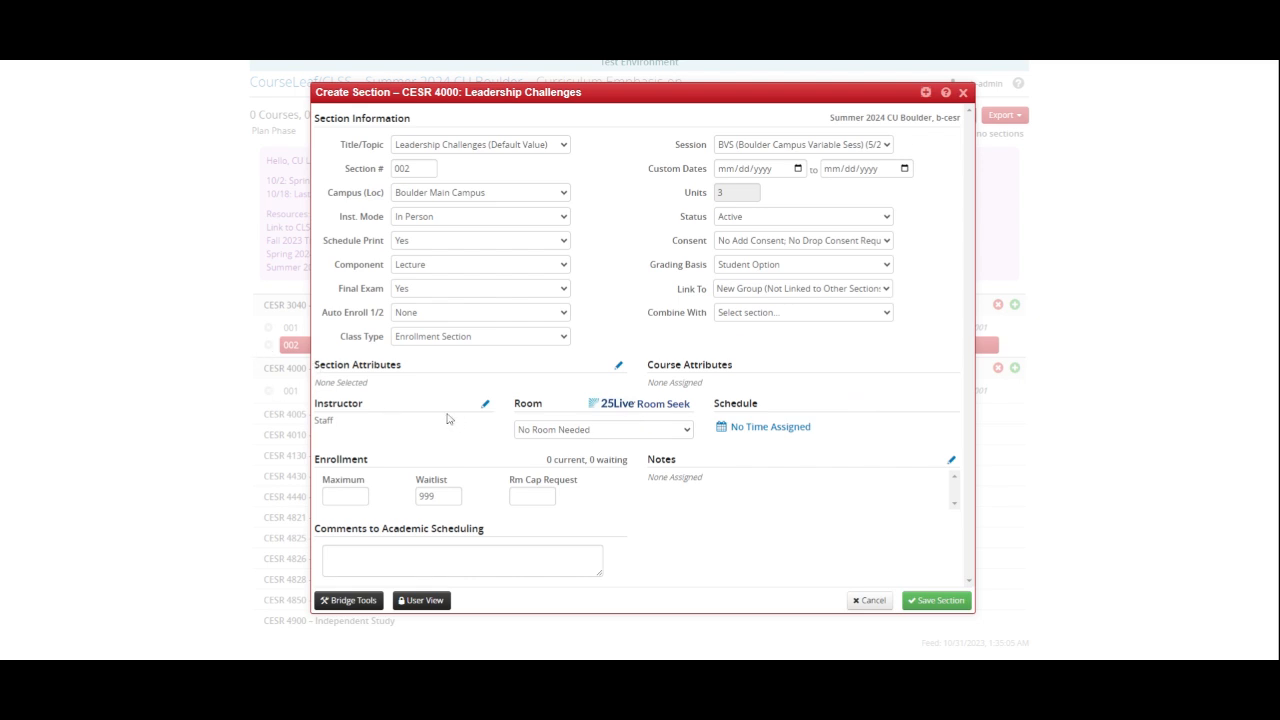
left_click(619, 366)
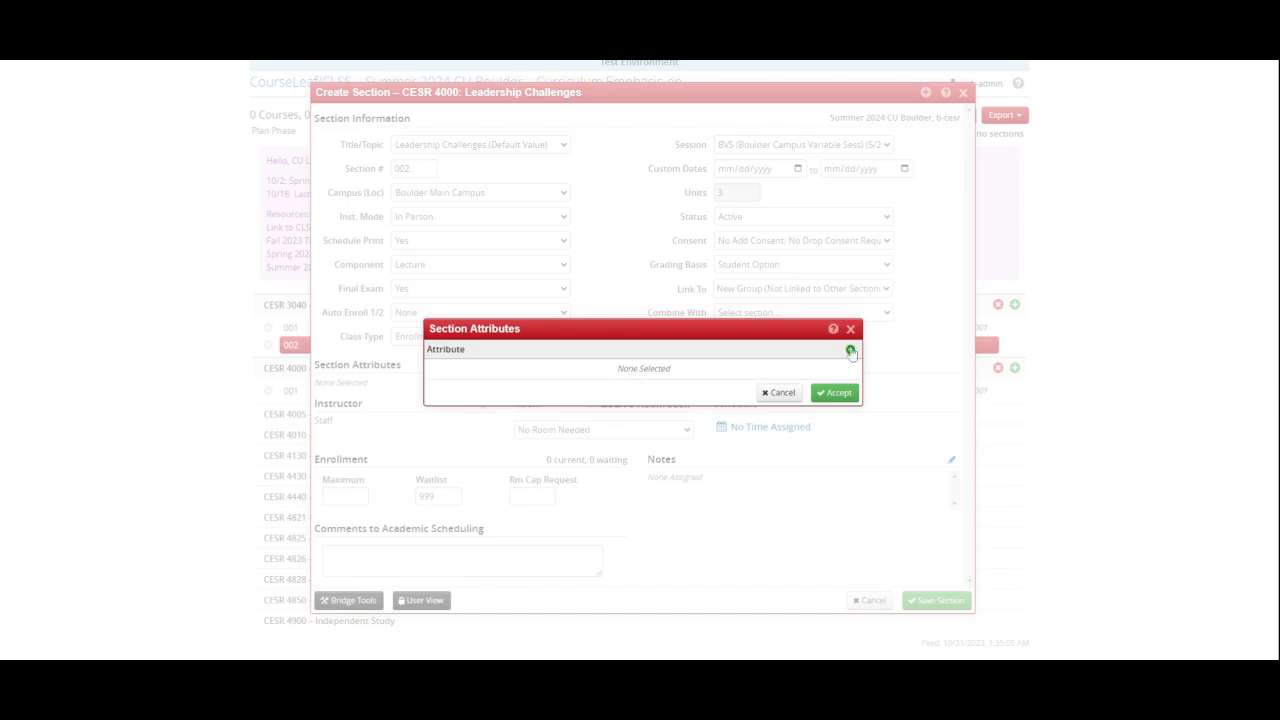
left_click(851, 351)
left_click(703, 371)
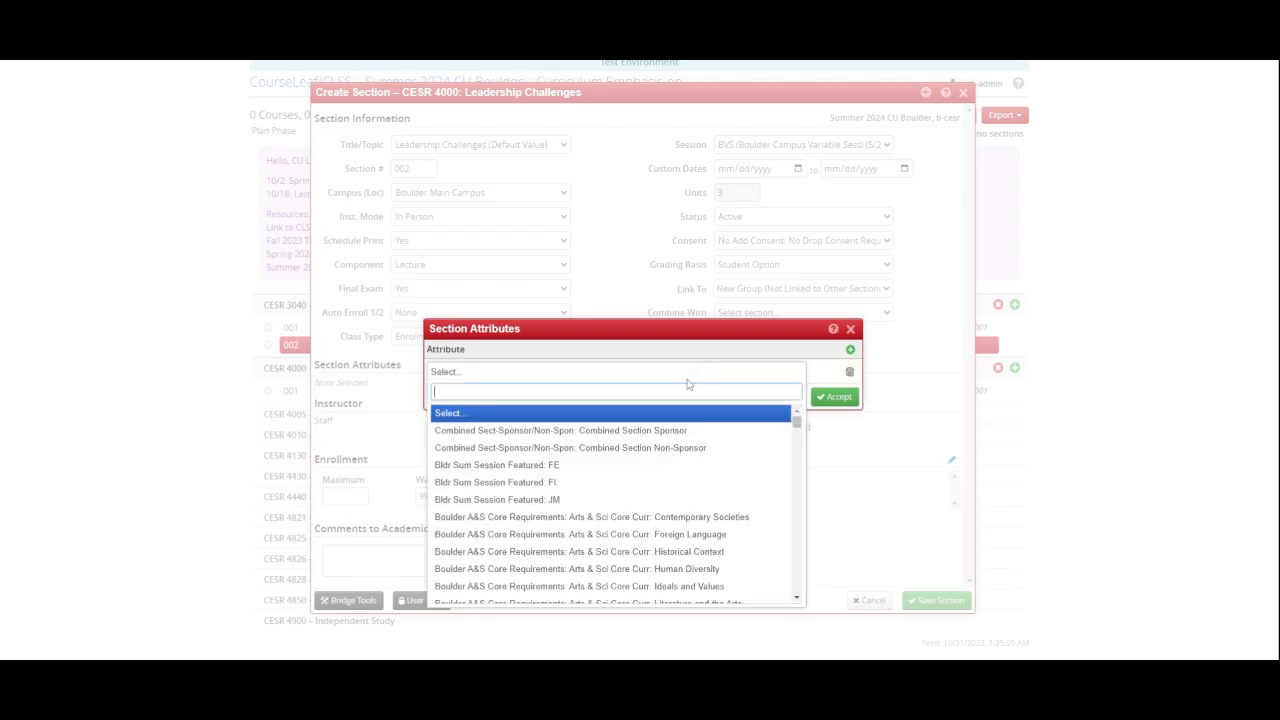
left_click(662, 448)
left_click(838, 397)
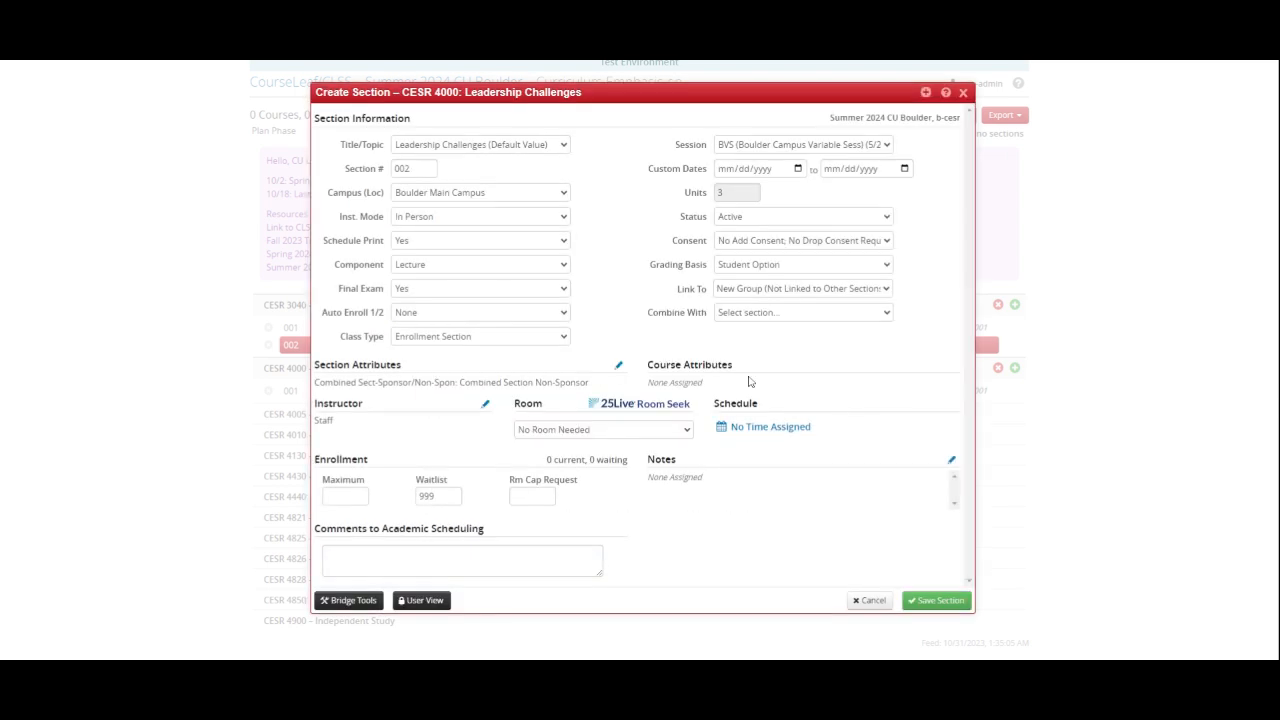
Set the new CESR 4000 section's enrollment maximum and room cap request to 10.
left_click(345, 496)
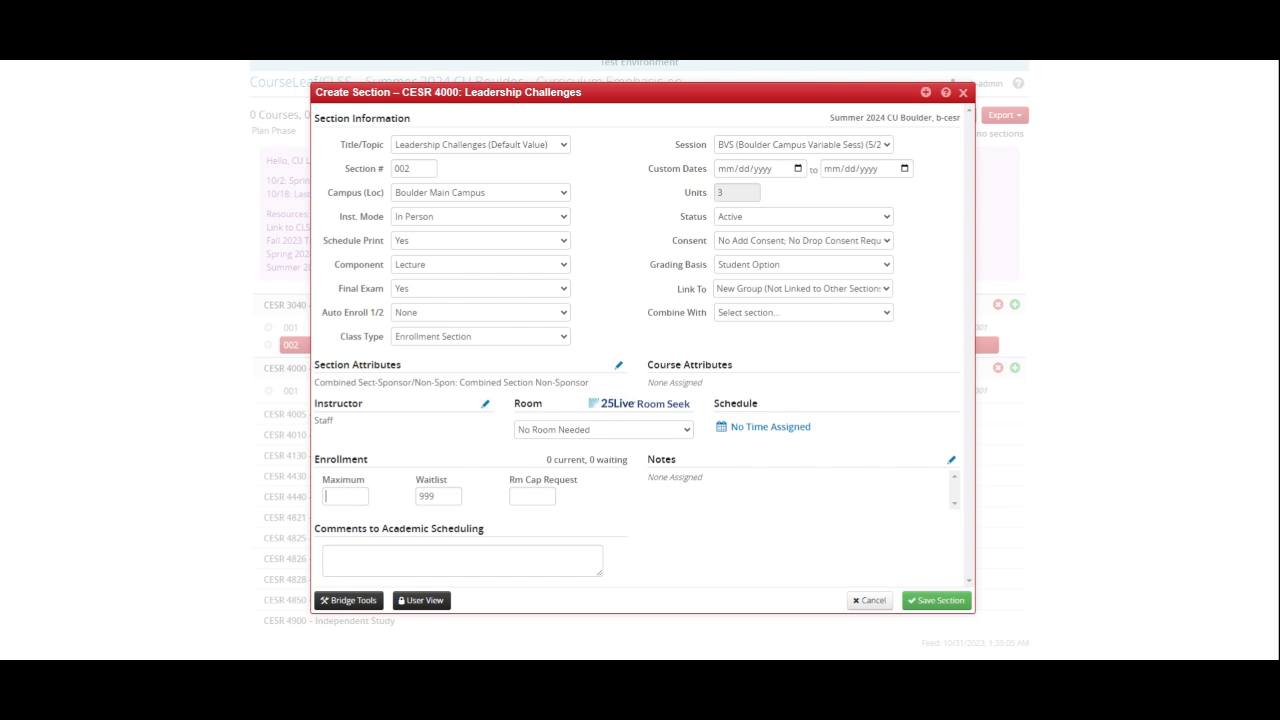
type("10")
left_click(522, 496)
Combine the new CESR 4000 section with CESR 3040-002 (Lecture) and save the section.
left_click(742, 314)
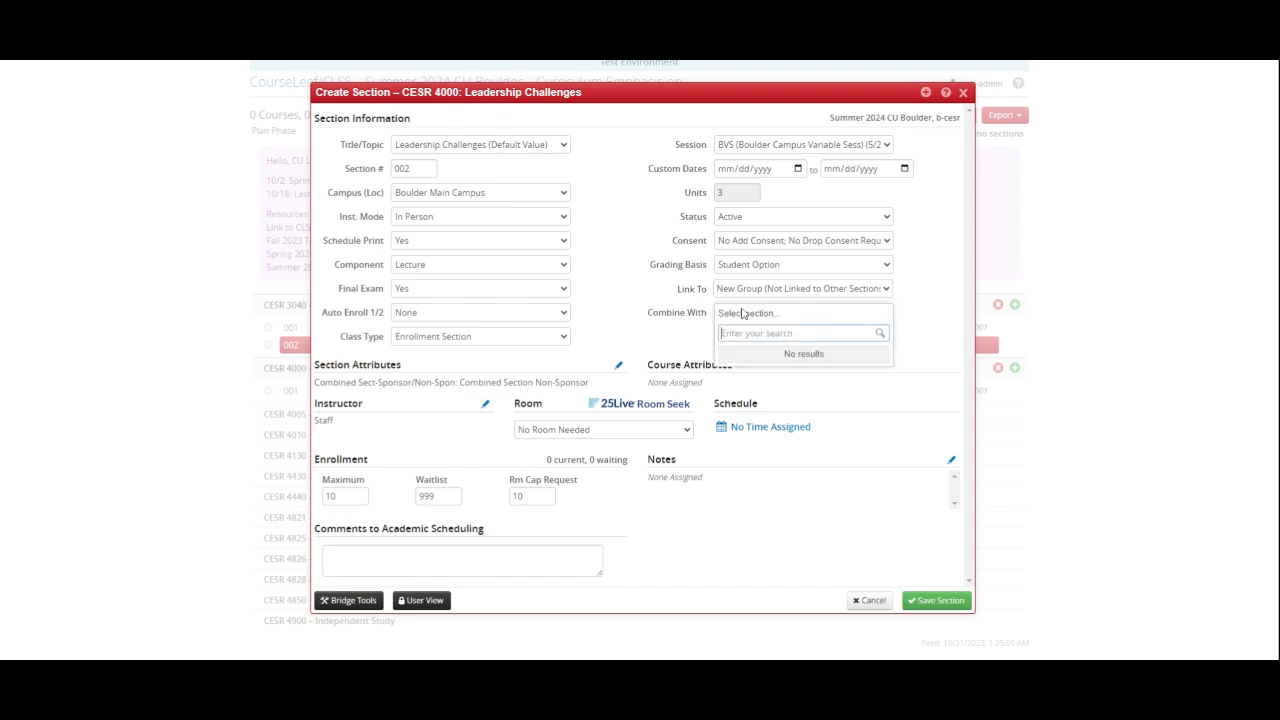
type("cesr 3040")
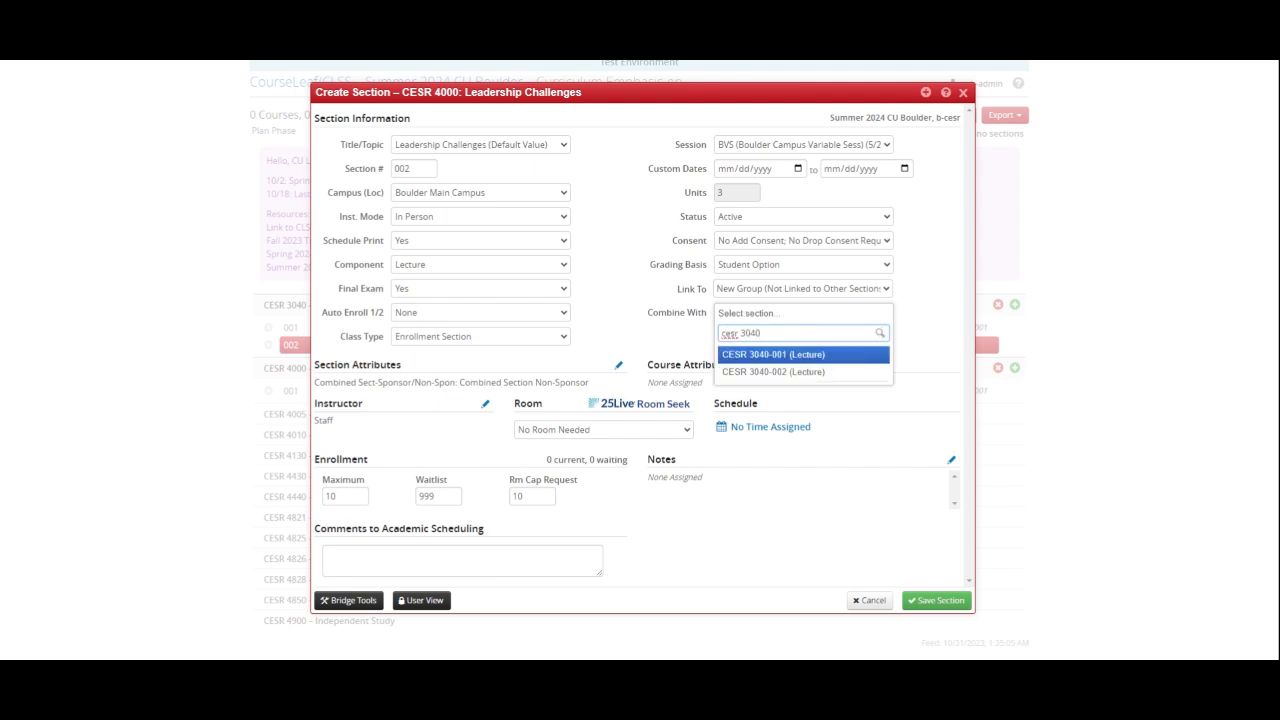
left_click(826, 372)
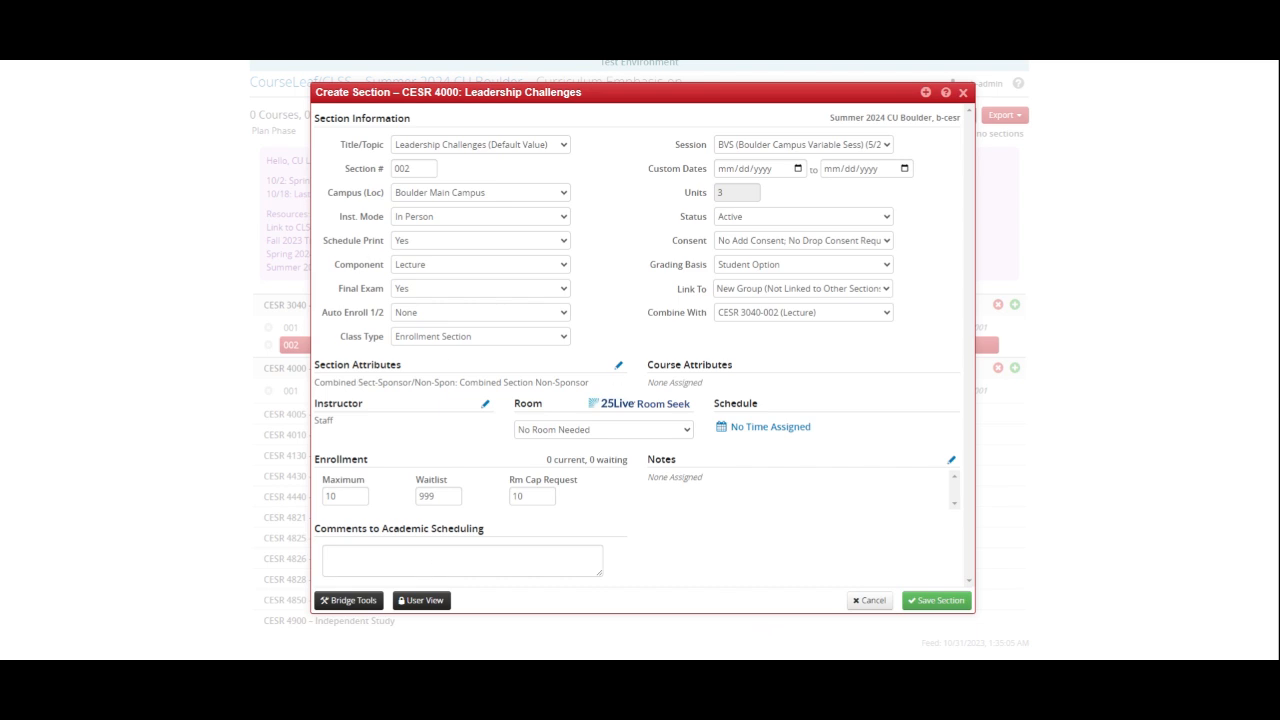
left_click(964, 605)
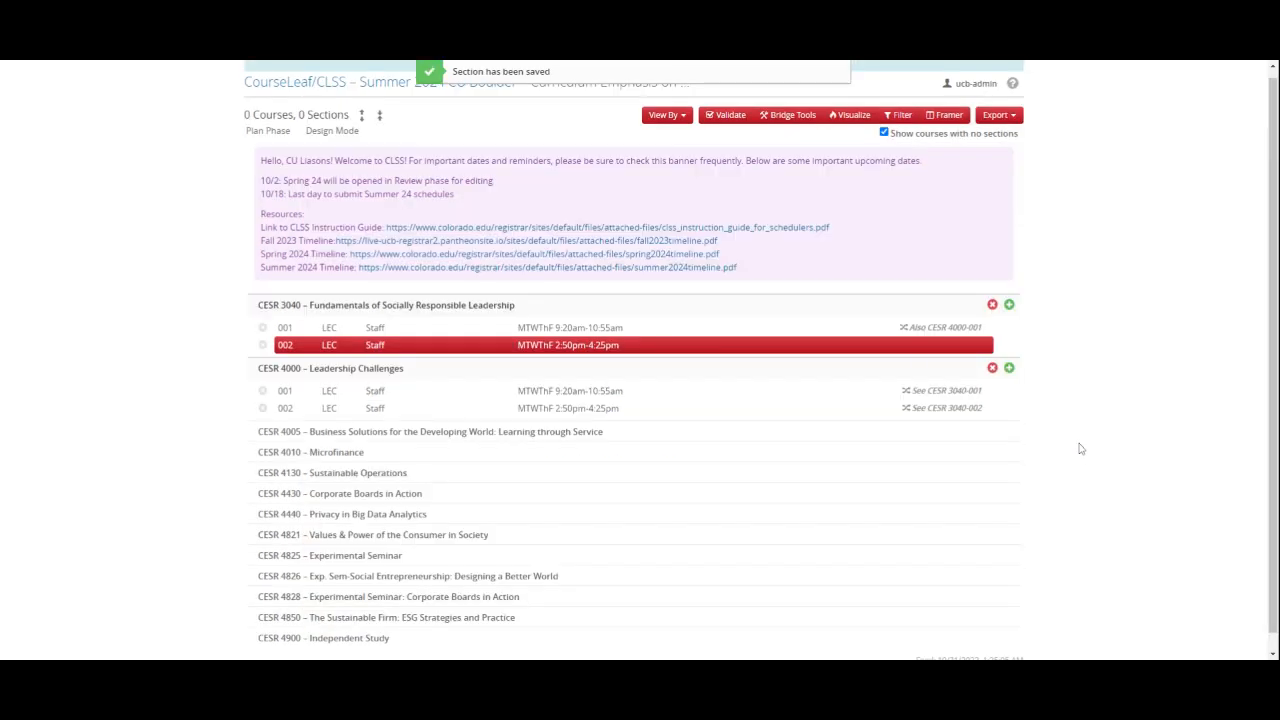
Review the combination, schedule and combined enrollment of the saved CESR 4000-002 and close it without saving.
left_click(927, 410)
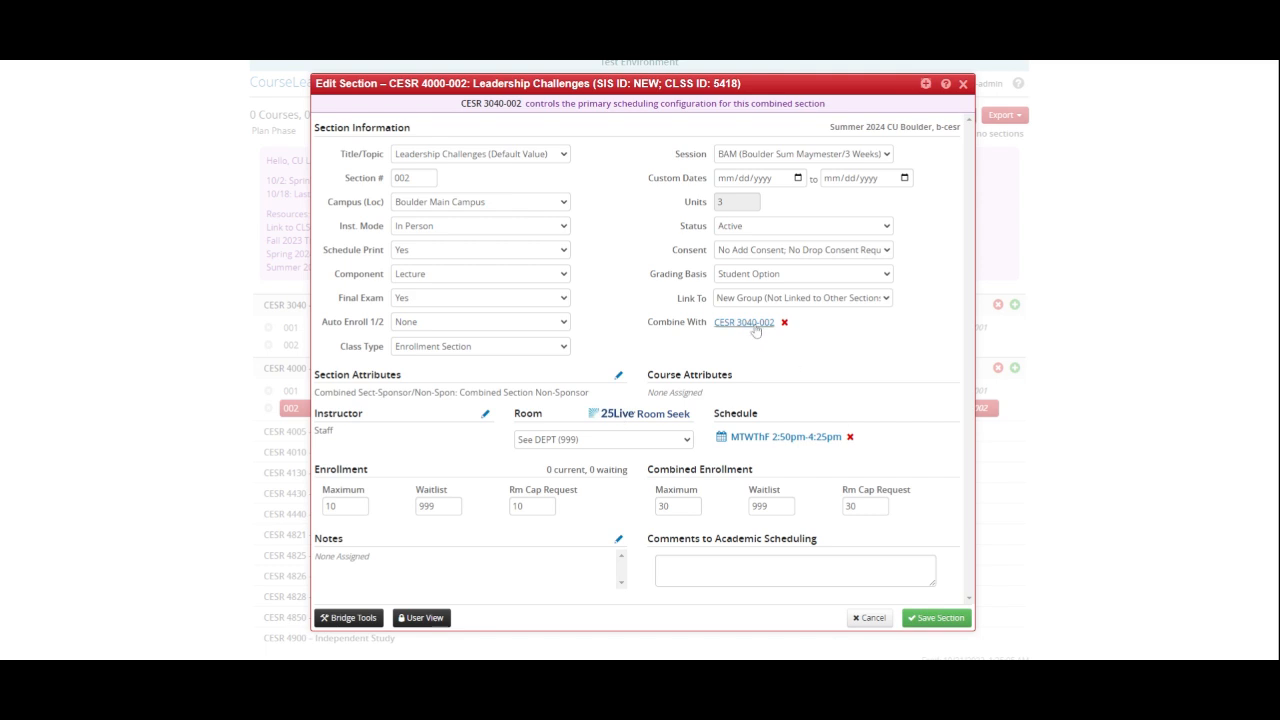
left_click(874, 620)
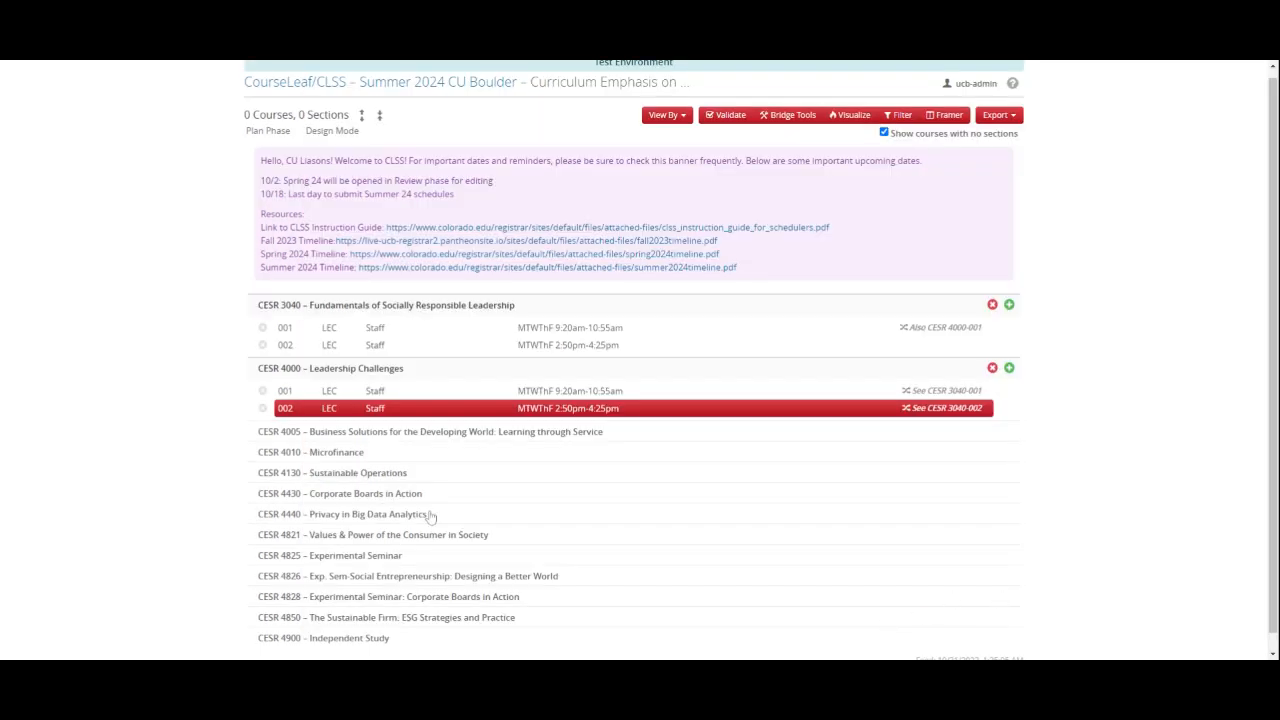